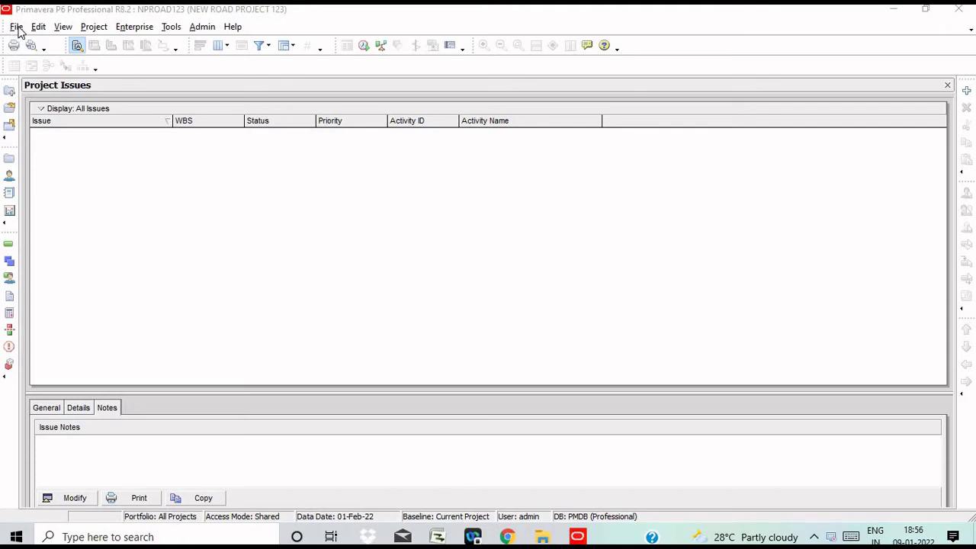
# Start a new project, browse the EPS picker, then cancel the wizard without creating anything.
pyautogui.click(17, 28)
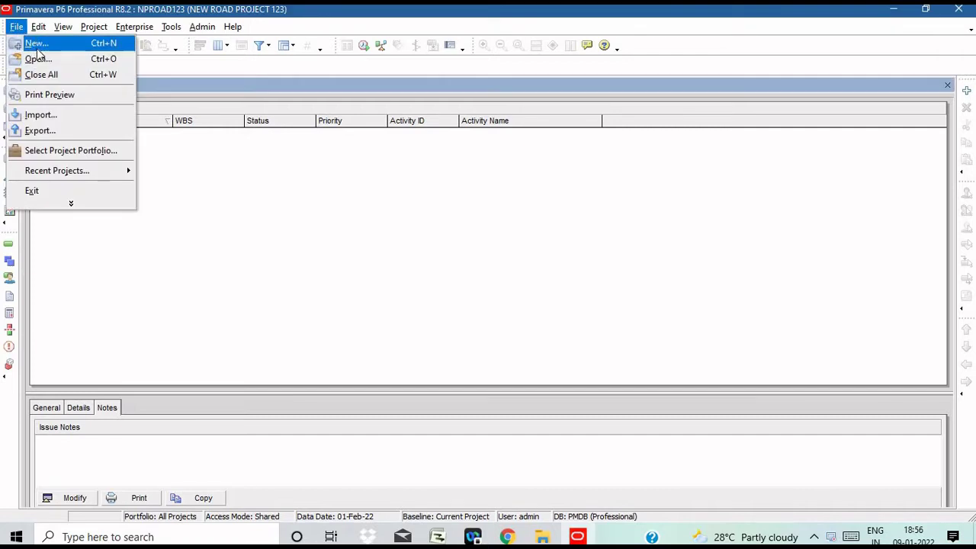
pyautogui.click(35, 43)
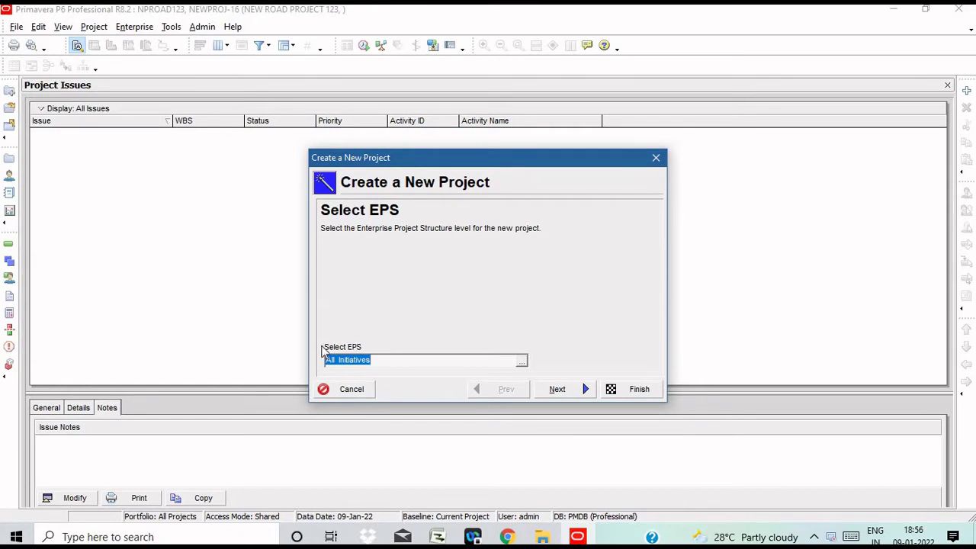
pyautogui.click(525, 362)
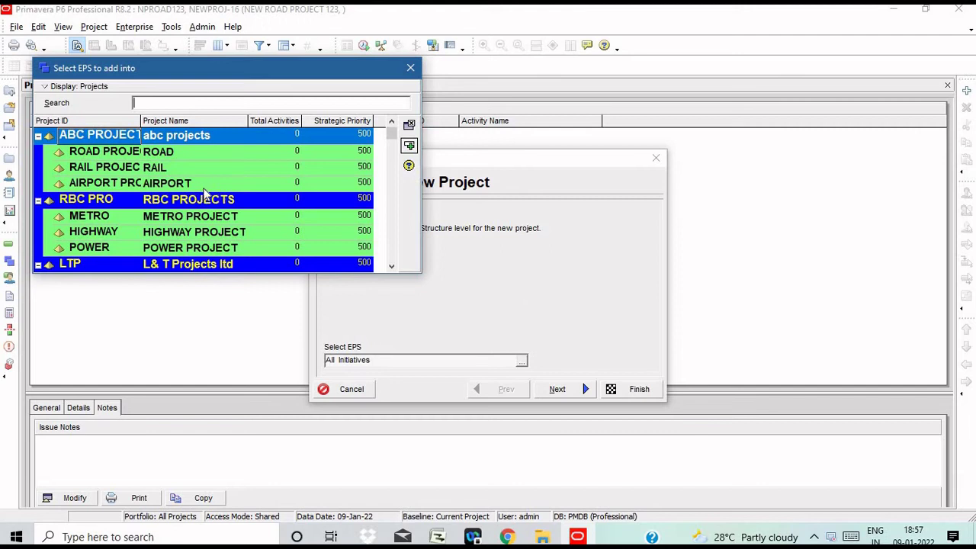
pyautogui.click(391, 266)
pyautogui.click(391, 266)
pyautogui.click(391, 266)
pyautogui.click(392, 266)
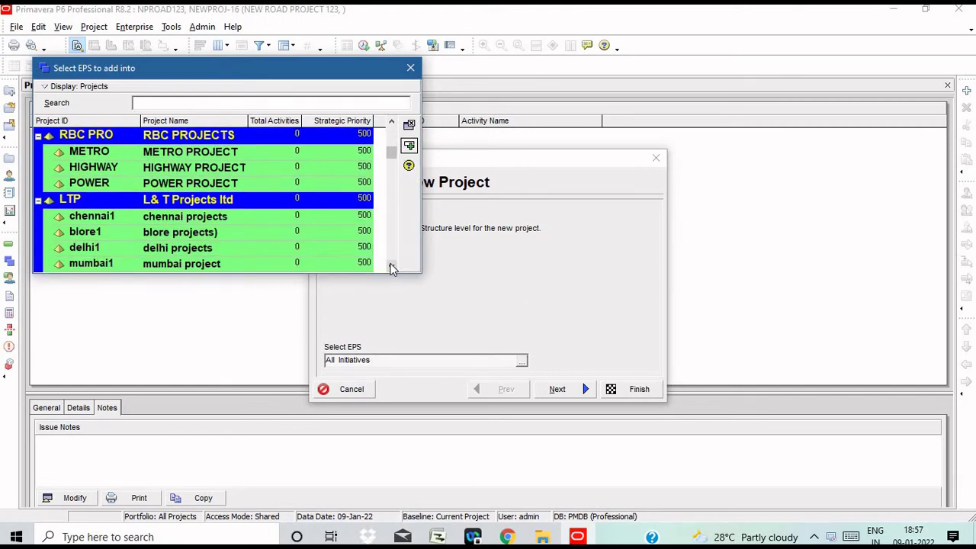
pyautogui.click(391, 266)
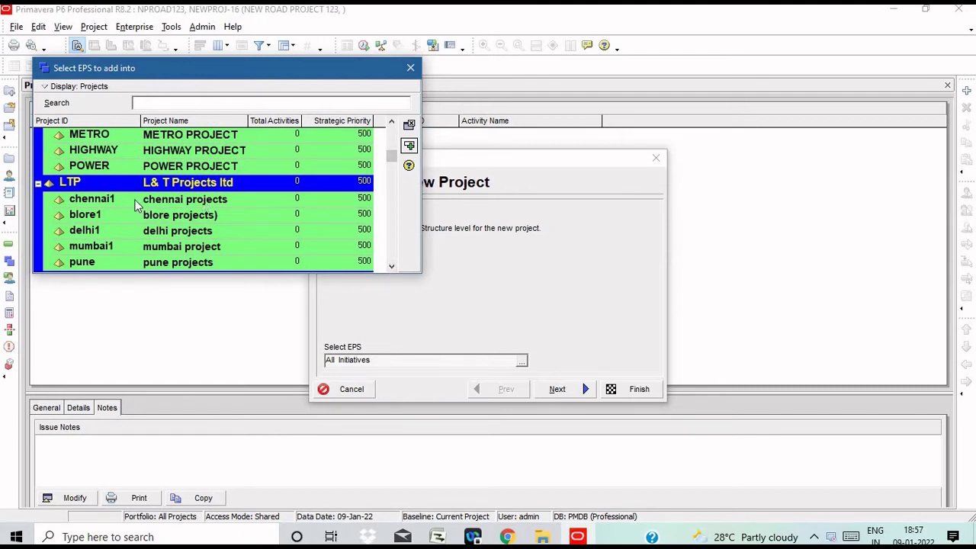
pyautogui.click(394, 268)
pyautogui.click(394, 268)
pyautogui.click(395, 267)
pyautogui.click(391, 266)
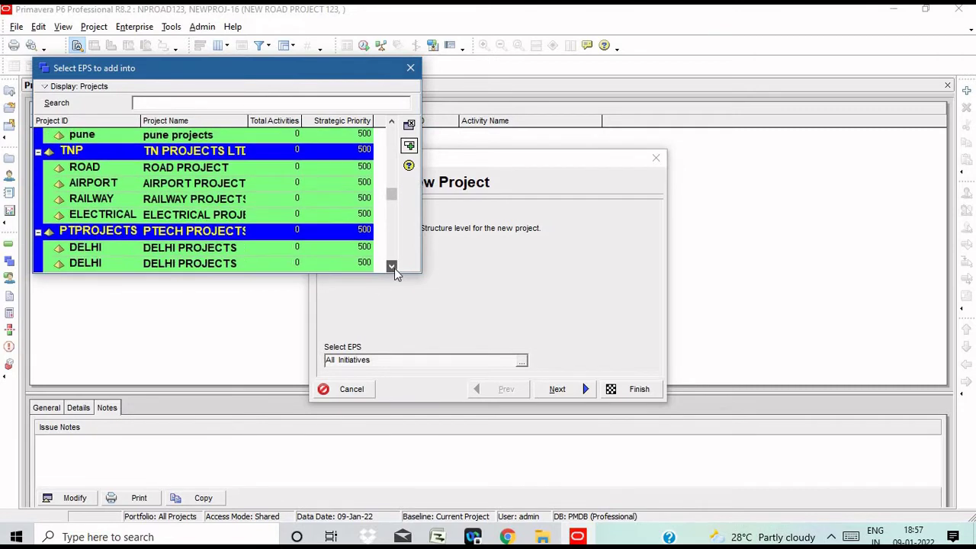
pyautogui.click(391, 267)
pyautogui.click(392, 266)
pyautogui.click(391, 266)
pyautogui.click(394, 267)
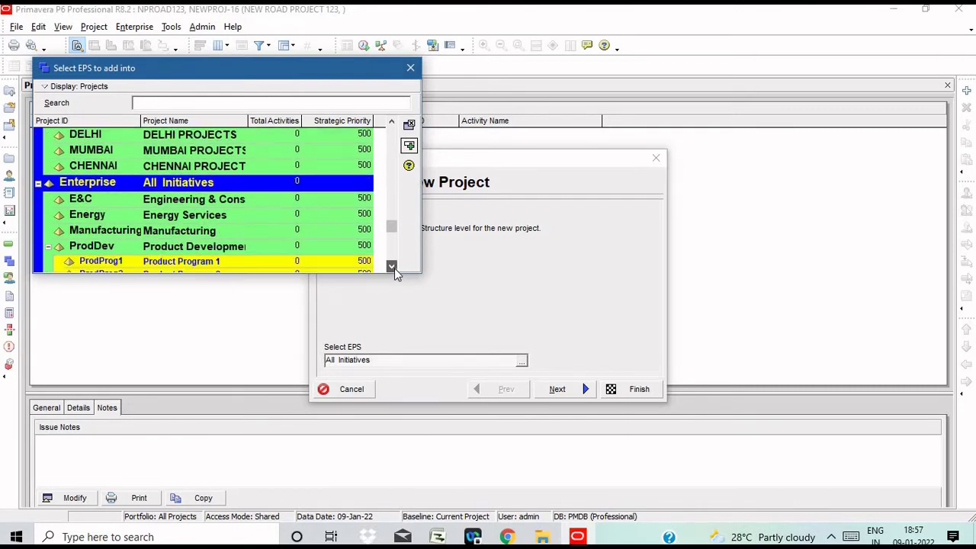
pyautogui.click(394, 268)
pyautogui.click(394, 268)
pyautogui.click(395, 267)
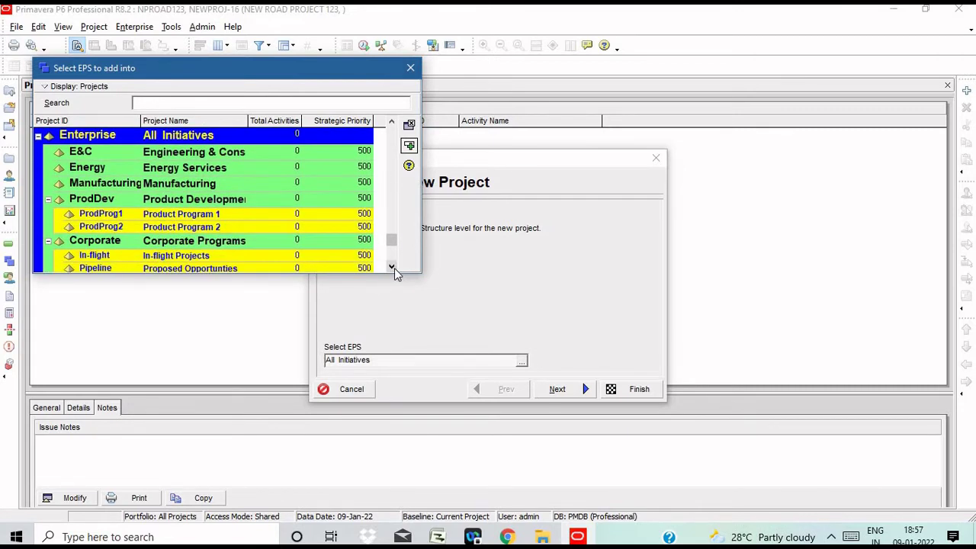
pyautogui.click(410, 68)
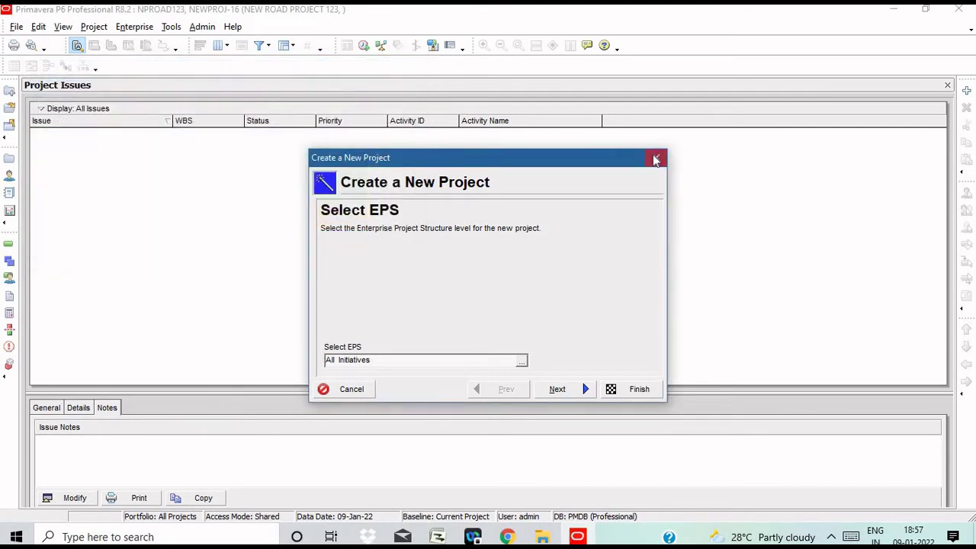
pyautogui.click(653, 158)
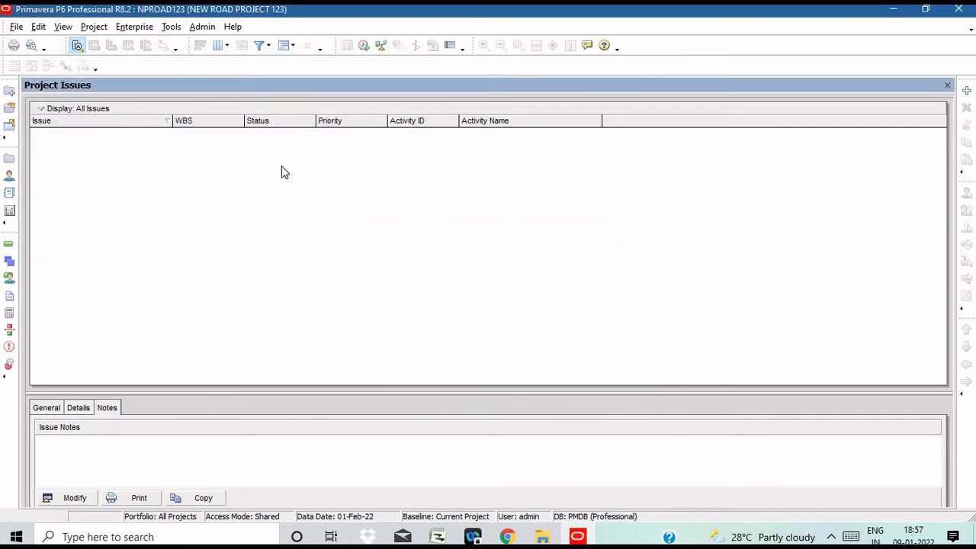
# In the Enterprise Project Structure, add a new EPS node and move it to the top, above abc projects.
pyautogui.click(143, 28)
pyautogui.click(153, 45)
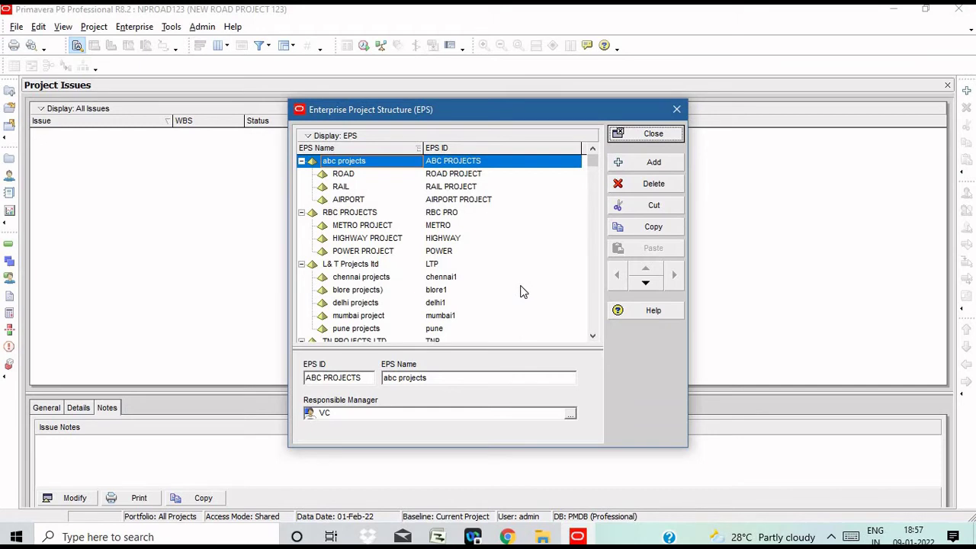
pyautogui.click(638, 168)
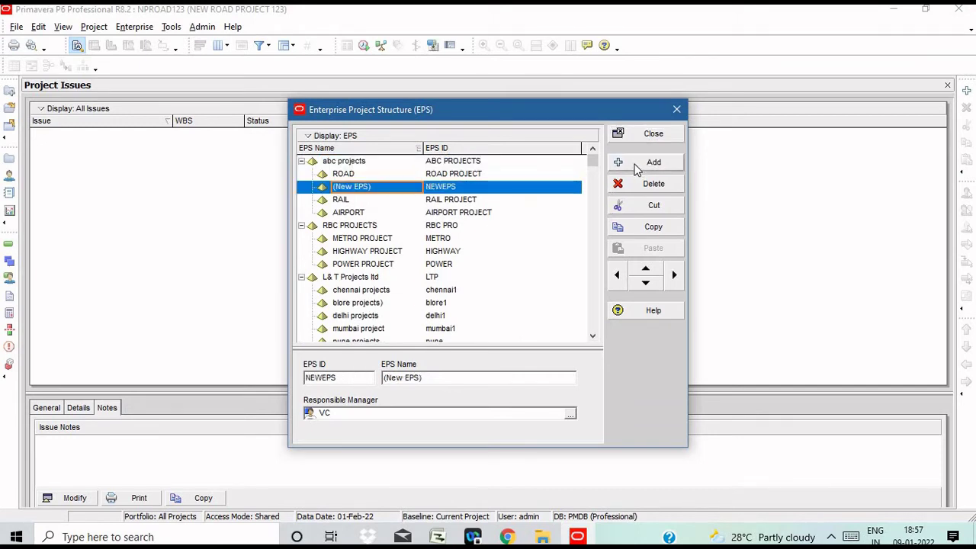
pyautogui.click(619, 276)
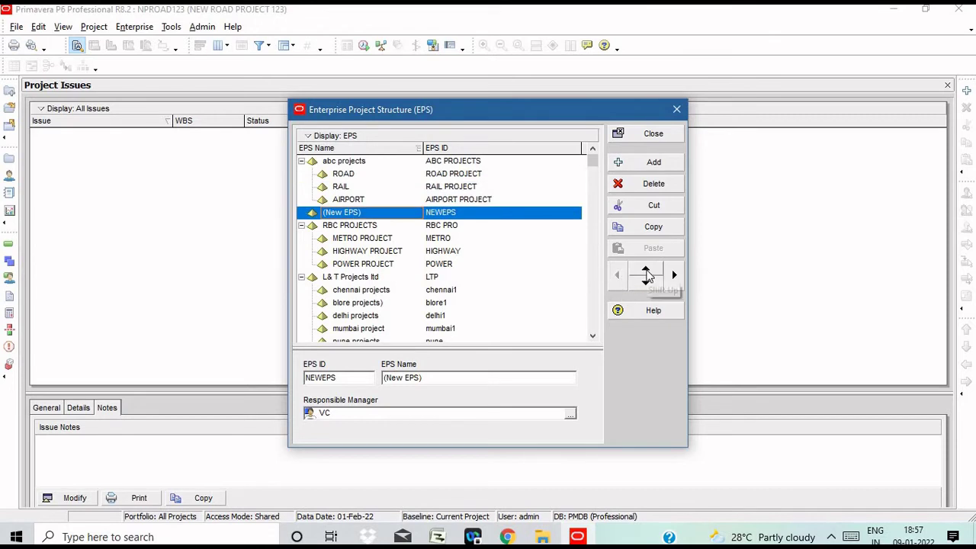
pyautogui.click(646, 270)
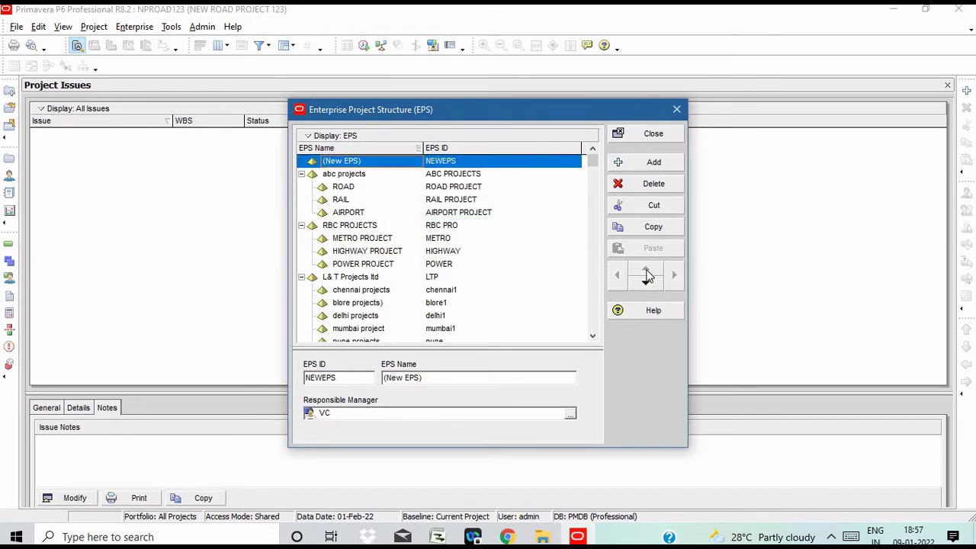
# Add three child EPS nodes under the new node and start renaming the top node.
pyautogui.click(623, 163)
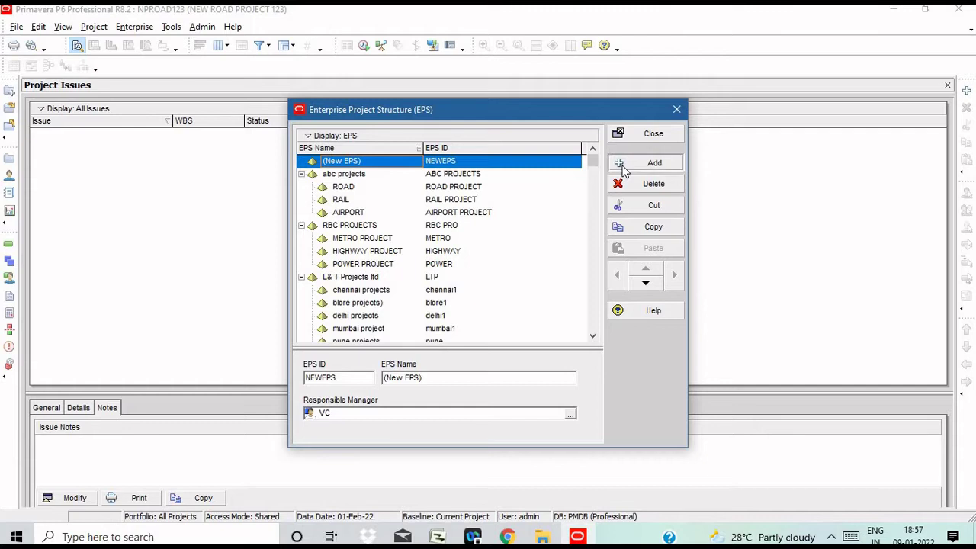
pyautogui.click(622, 164)
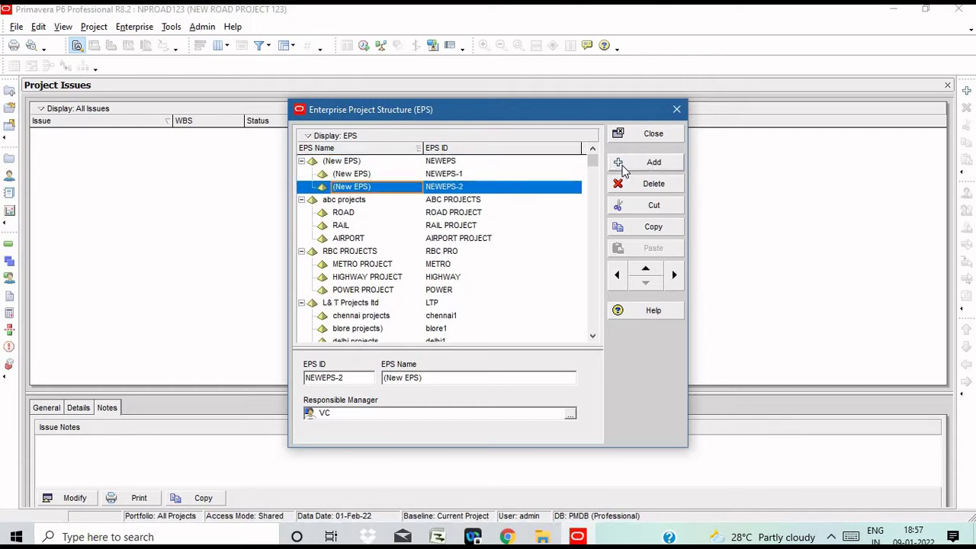
pyautogui.click(623, 164)
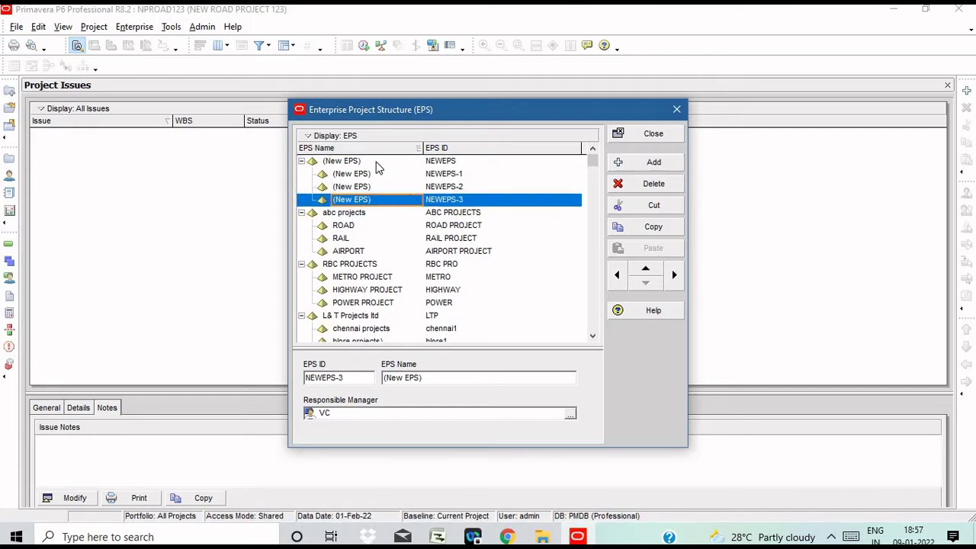
pyautogui.click(377, 162)
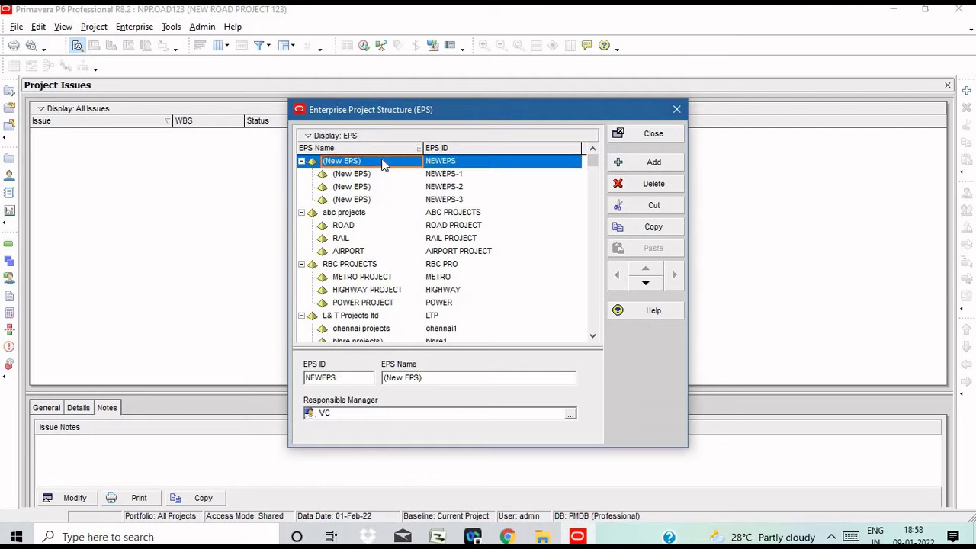
pyautogui.click(383, 159)
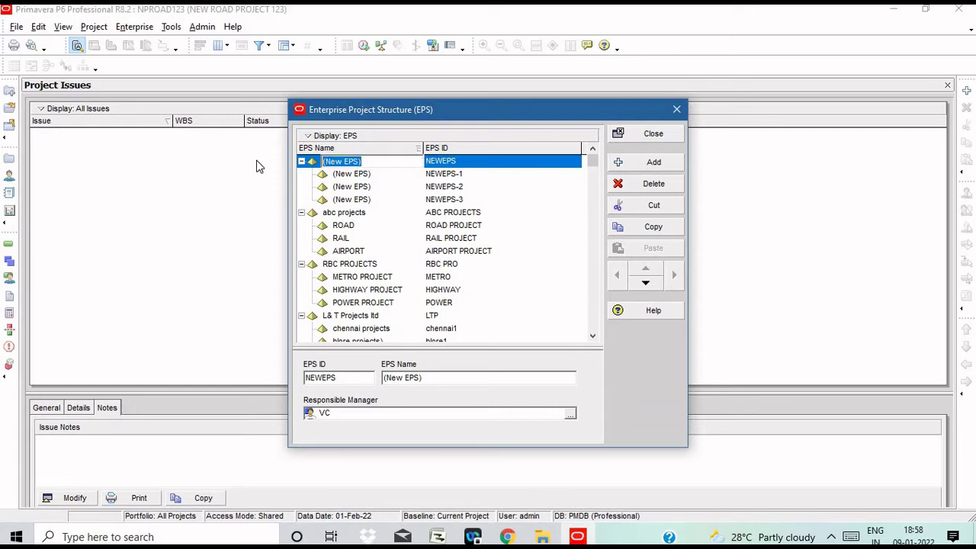
# Name the top EPS node BK PROJECTS and give it the EPS ID BKpro.
pyautogui.write('bk projects')
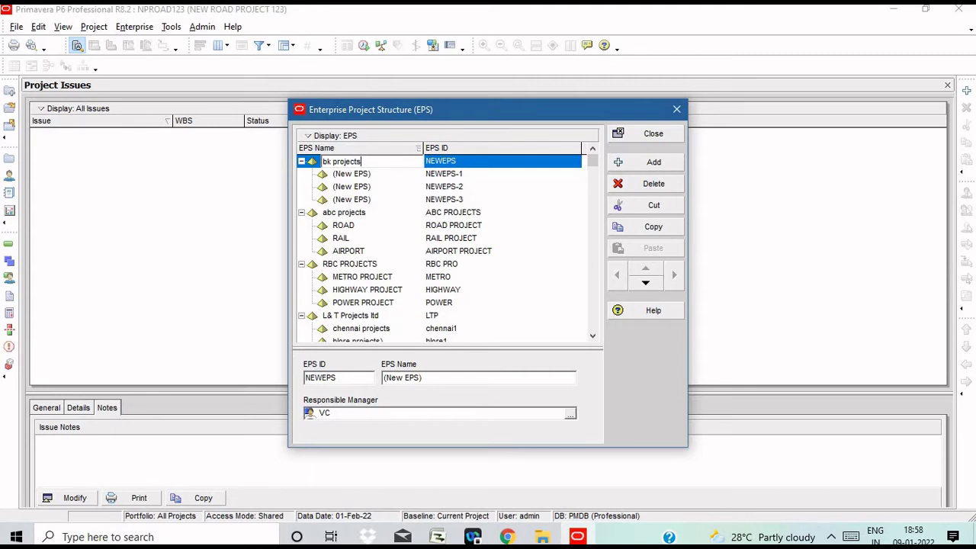
pyautogui.click(474, 165)
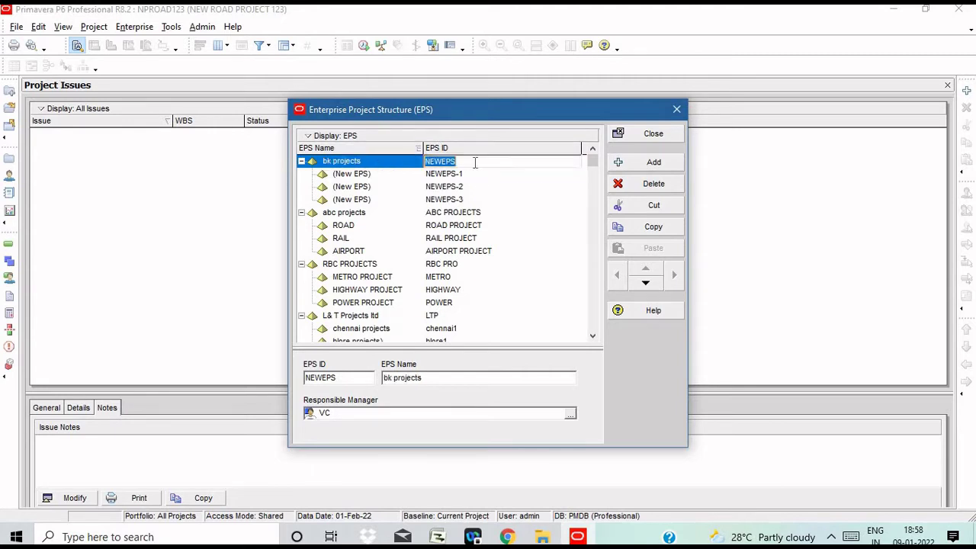
pyautogui.click(474, 165)
pyautogui.write('BKpro')
pyautogui.click(377, 163)
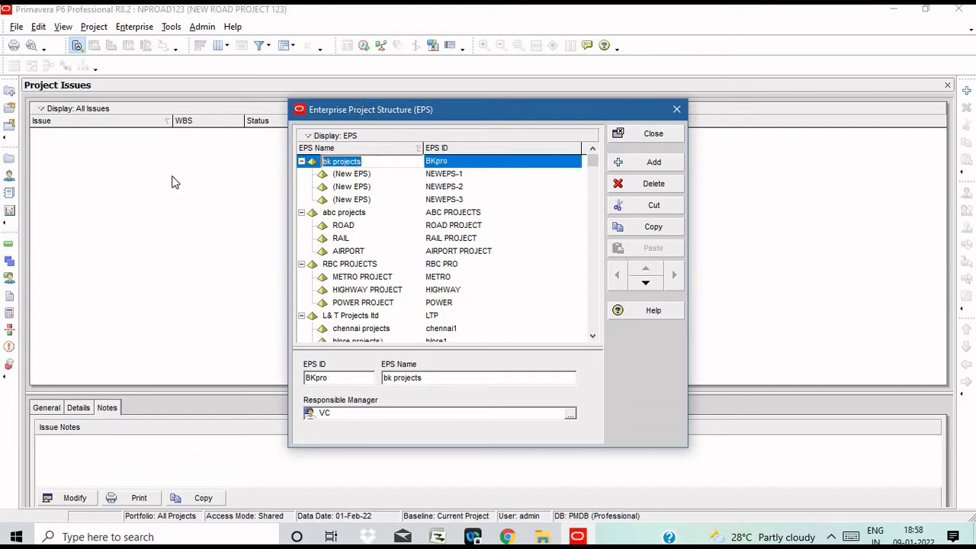
pyautogui.write('BK PROJECTS')
# Select the first child EPS node and start editing its EPS ID.
pyautogui.click(386, 174)
pyautogui.click(387, 174)
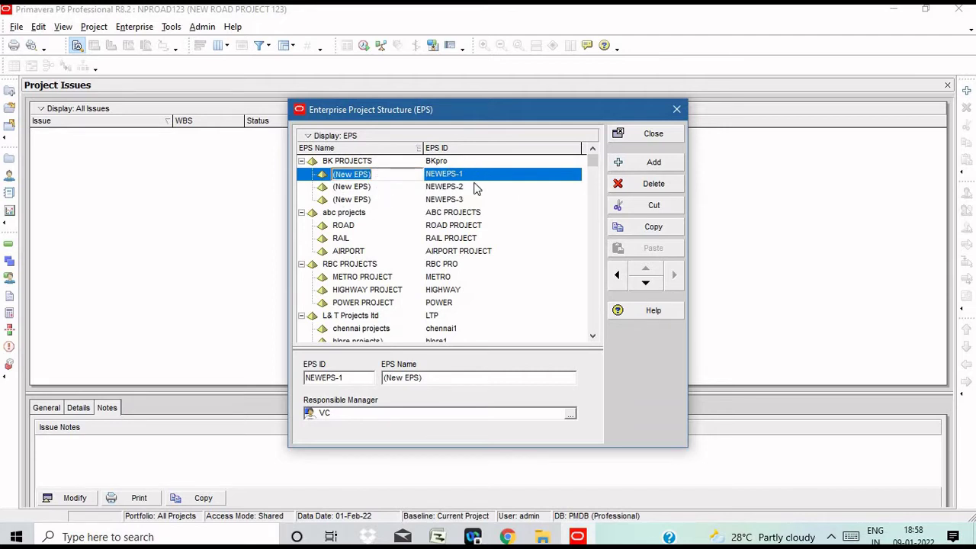
pyautogui.click(478, 177)
pyautogui.click(477, 176)
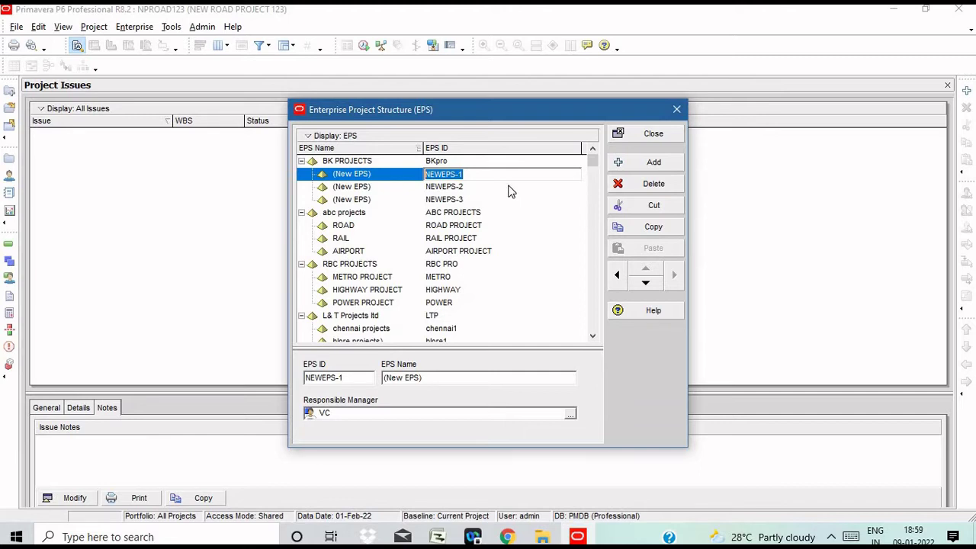
# Set the first child's EPS ID to ROADWAY after dismissing the unique-ID warning.
pyautogui.write('ROAD')
pyautogui.click(468, 186)
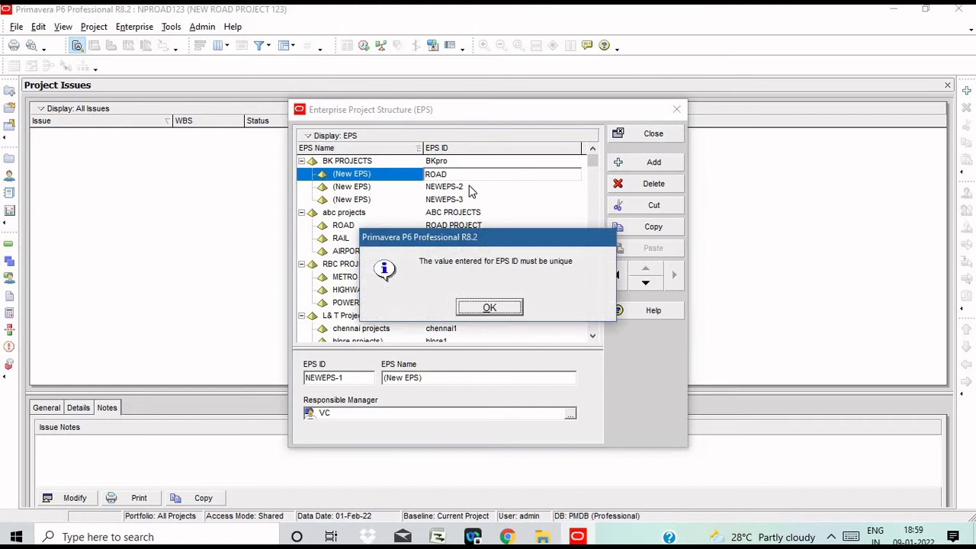
pyautogui.click(488, 308)
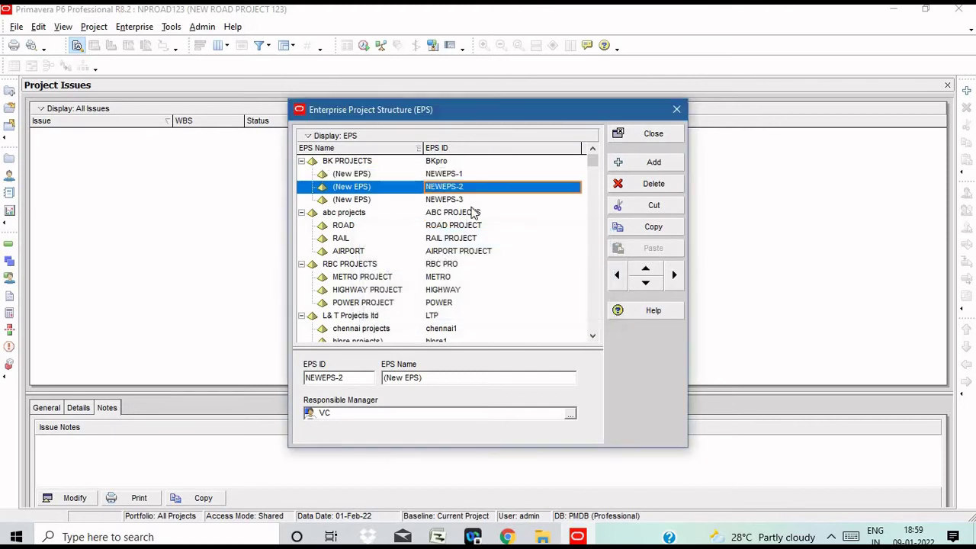
pyautogui.click(464, 174)
pyautogui.click(465, 174)
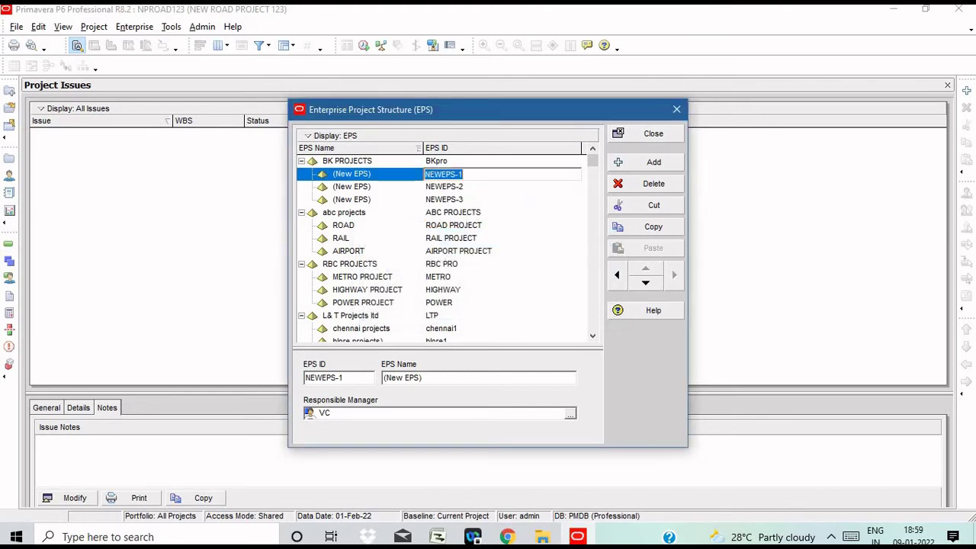
pyautogui.write('ROADWAY')
pyautogui.click(468, 191)
# Give the second and third child nodes the EPS IDs AIRPORT1 and INFRA.
pyautogui.click(468, 189)
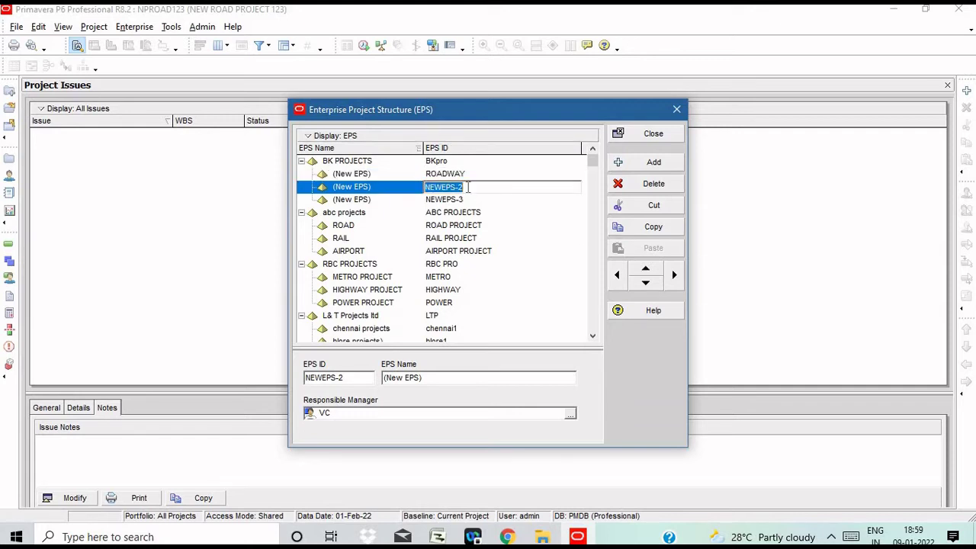
pyautogui.write('AIRPORT')
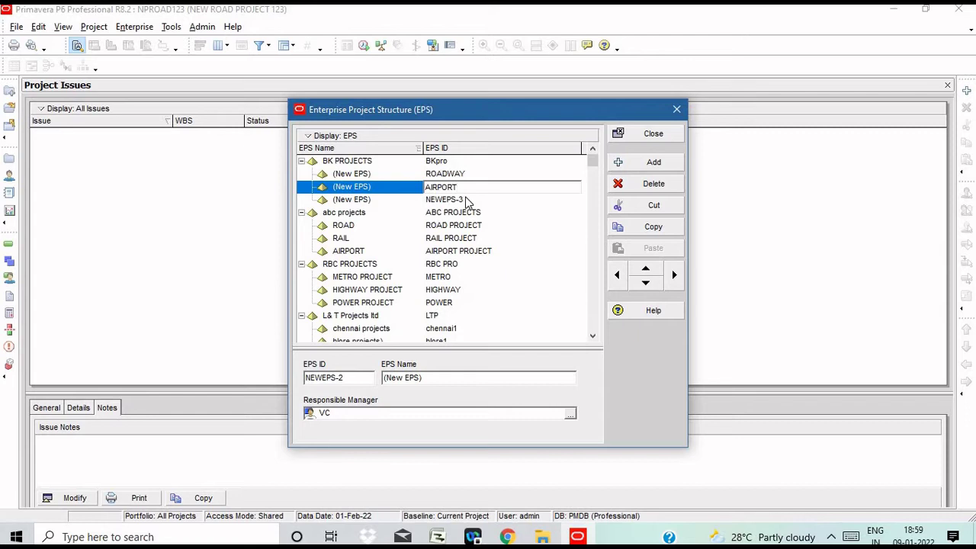
pyautogui.write('1')
pyautogui.click(471, 199)
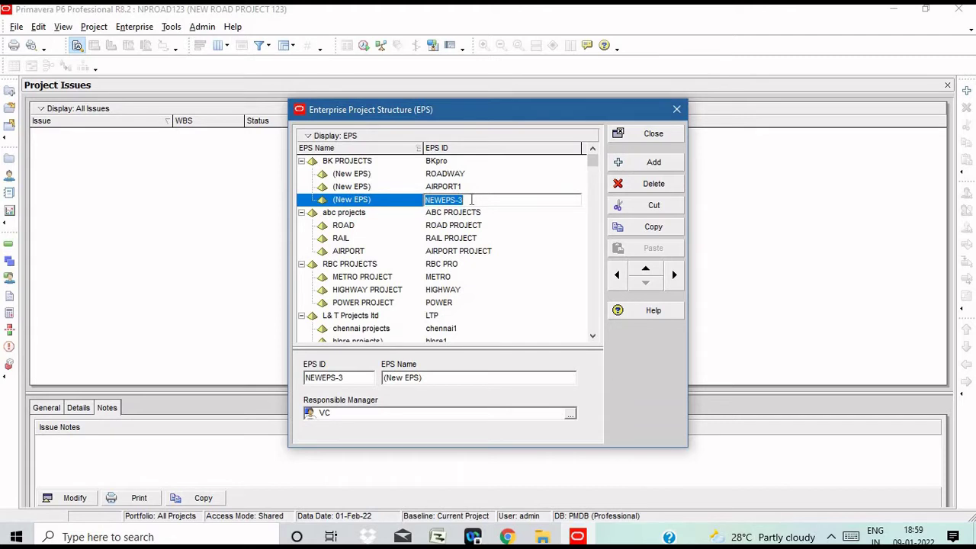
pyautogui.write('INFRA')
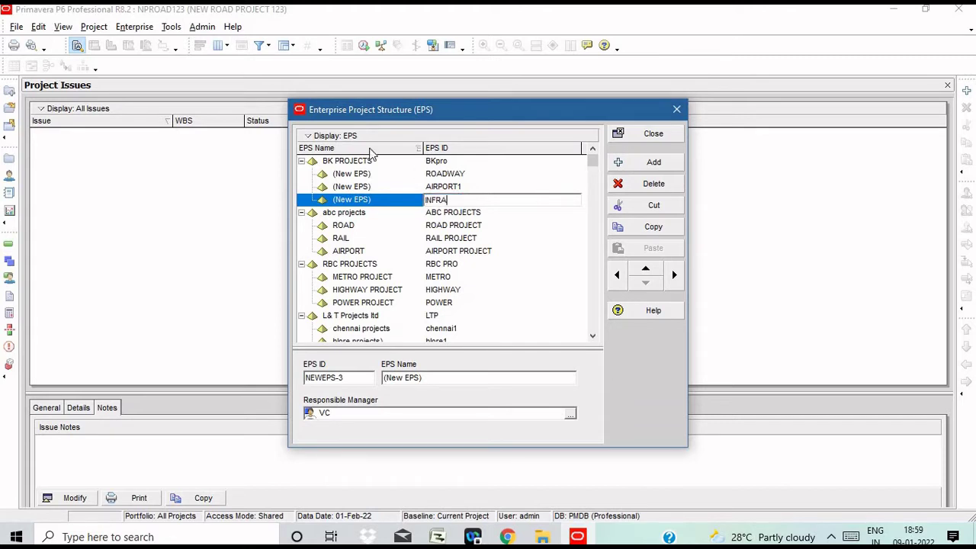
pyautogui.click(374, 174)
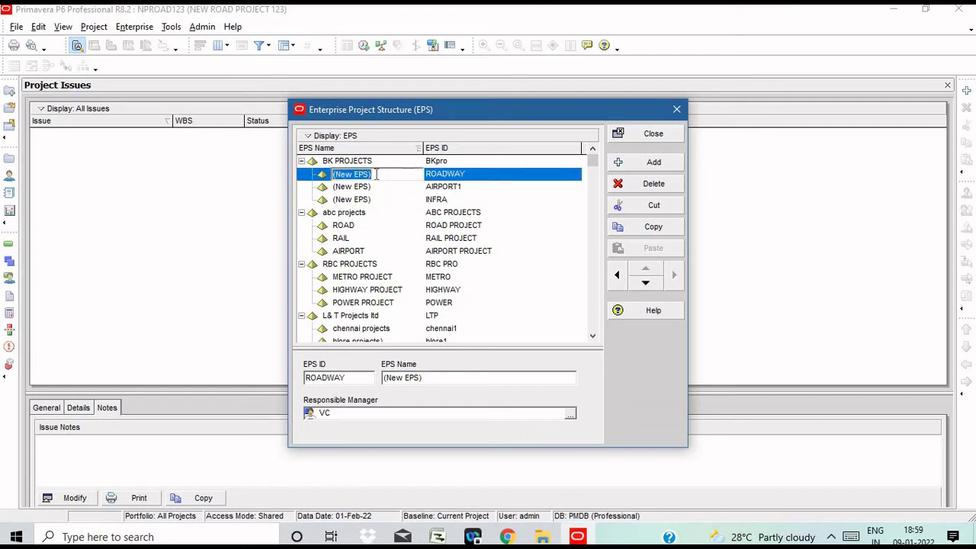
# Name the first two child nodes ROADWAY PROJECTS and AIRPORT PROJECT.
pyautogui.write('ROADWAY PRO')
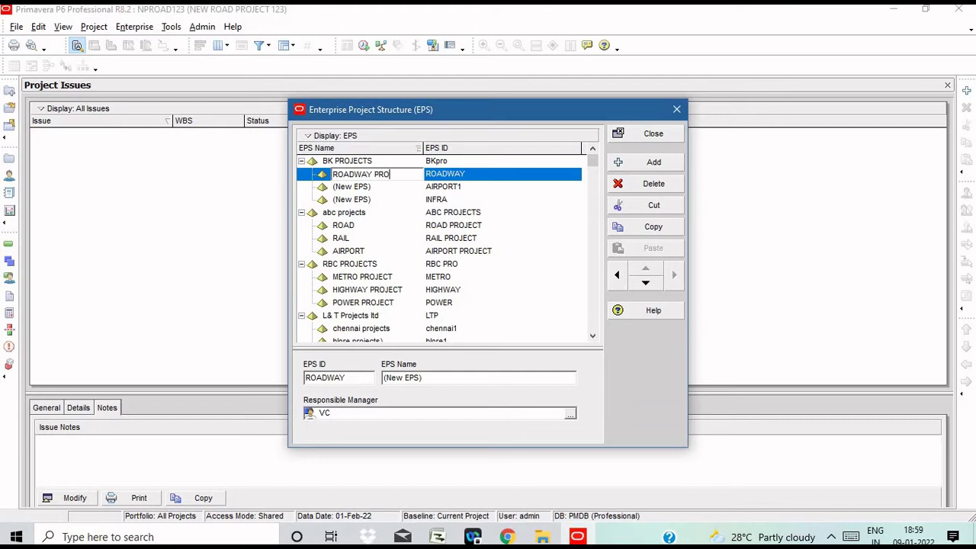
pyautogui.write('JECTS')
pyautogui.click(388, 189)
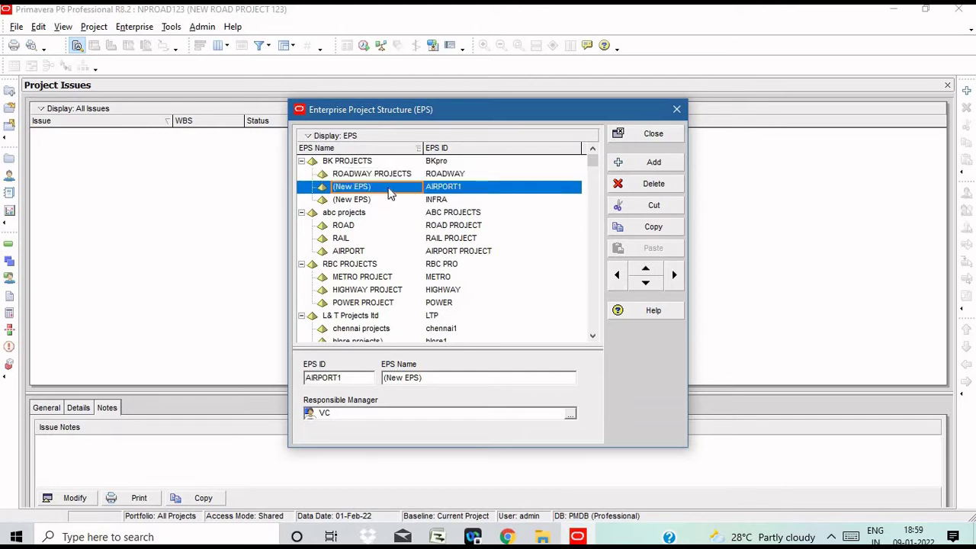
pyautogui.write('AIRPOR')
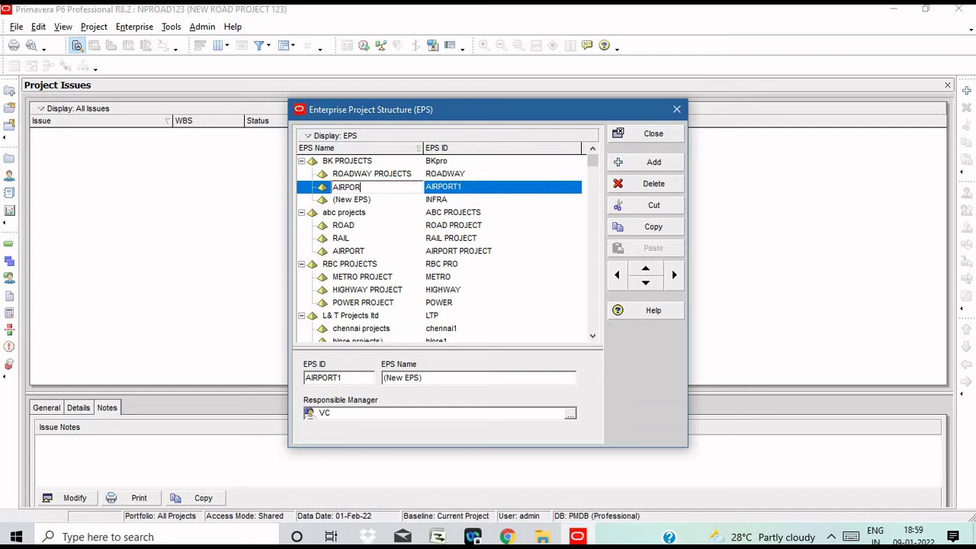
pyautogui.write('T PROJEC')
pyautogui.write('T')
pyautogui.press('Return')
# Change those names to ROADWAY DIVISION and AIRPORT DIVISION.
pyautogui.click(417, 176)
pyautogui.click(416, 176)
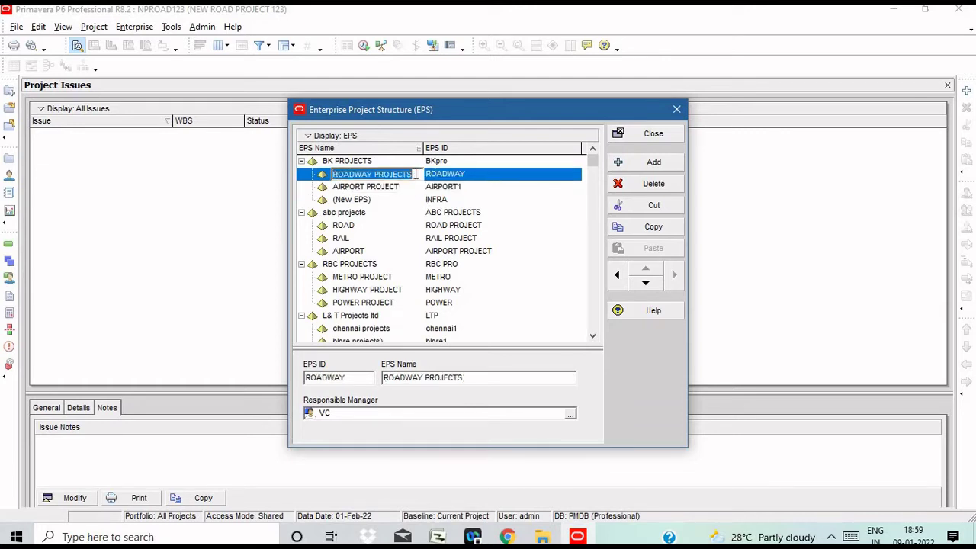
pyautogui.moveTo(412, 173); pyautogui.dragTo(375, 169)
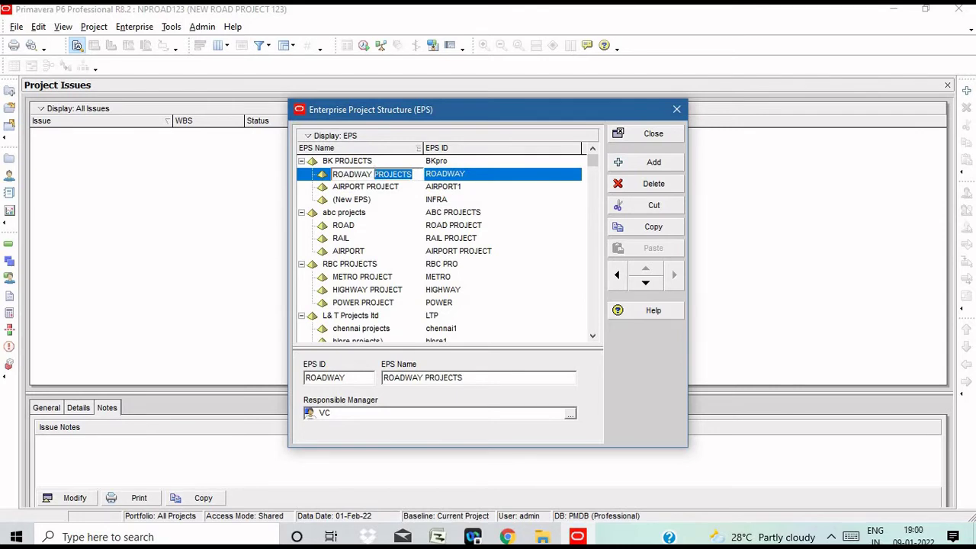
pyautogui.write('DIVISION')
pyautogui.click(409, 189)
pyautogui.click(408, 190)
pyautogui.doubleClick(408, 190)
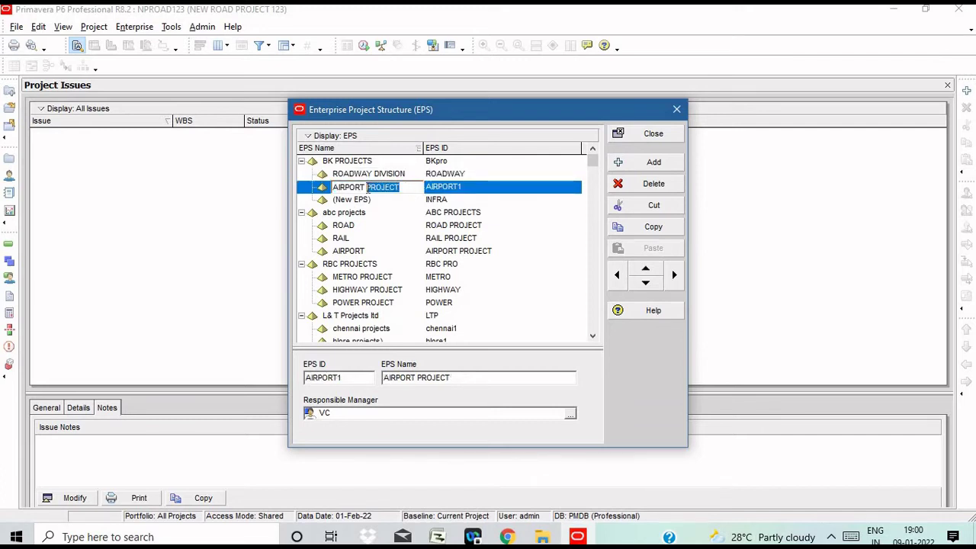
pyautogui.press('BackSpace')
pyautogui.write('DIVISION')
pyautogui.press('Return')
# Name the third child node INFRA DIVISION.
pyautogui.click(379, 201)
pyautogui.click(377, 199)
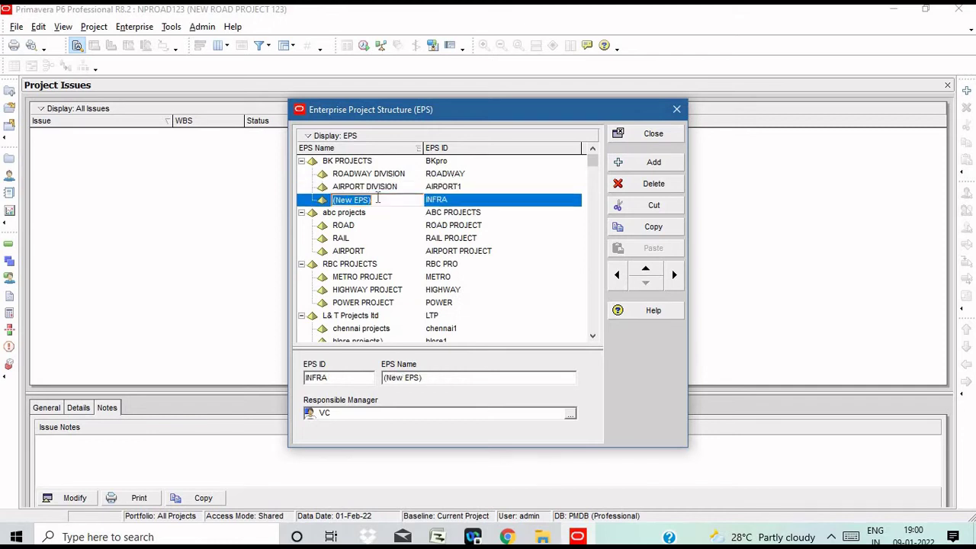
pyautogui.write('INFRA DIVISION')
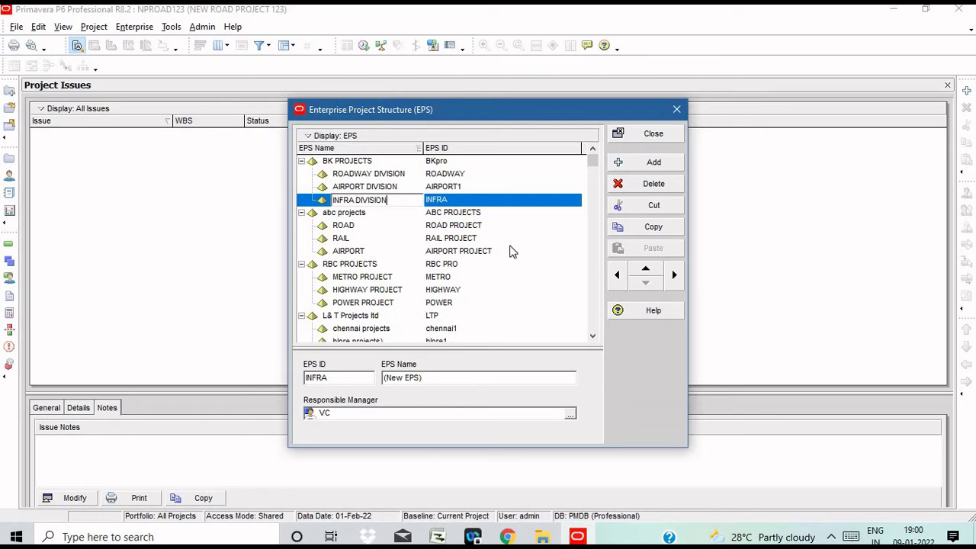
pyautogui.click(494, 216)
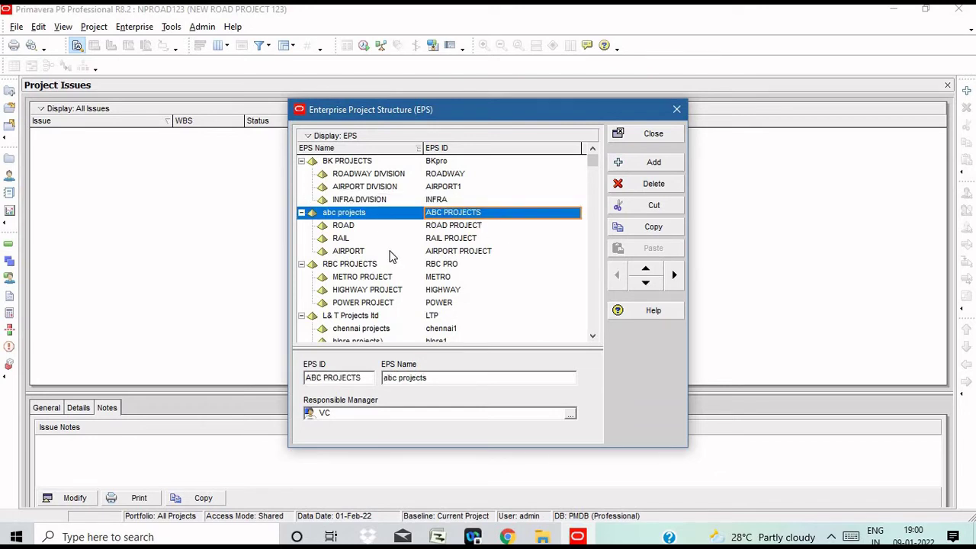
pyautogui.click(354, 228)
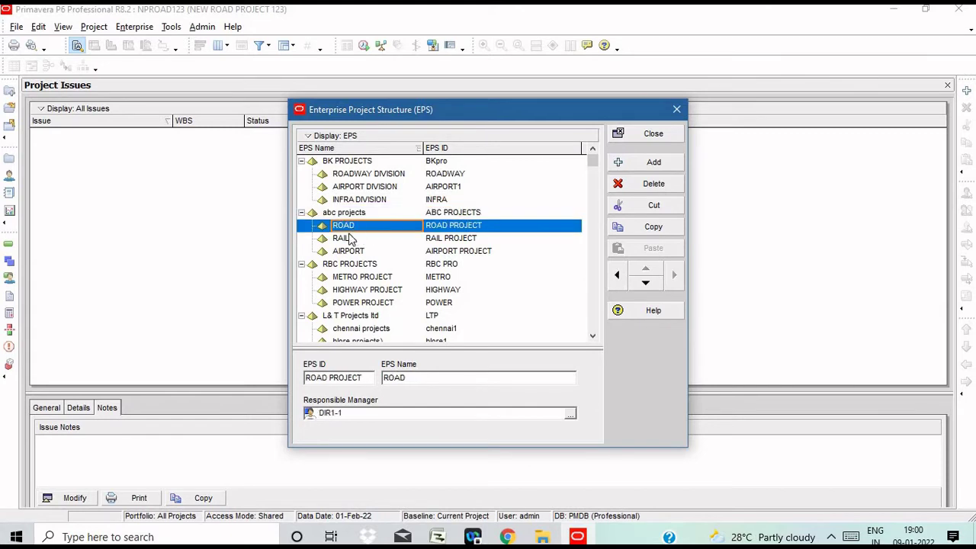
pyautogui.click(351, 239)
pyautogui.click(353, 253)
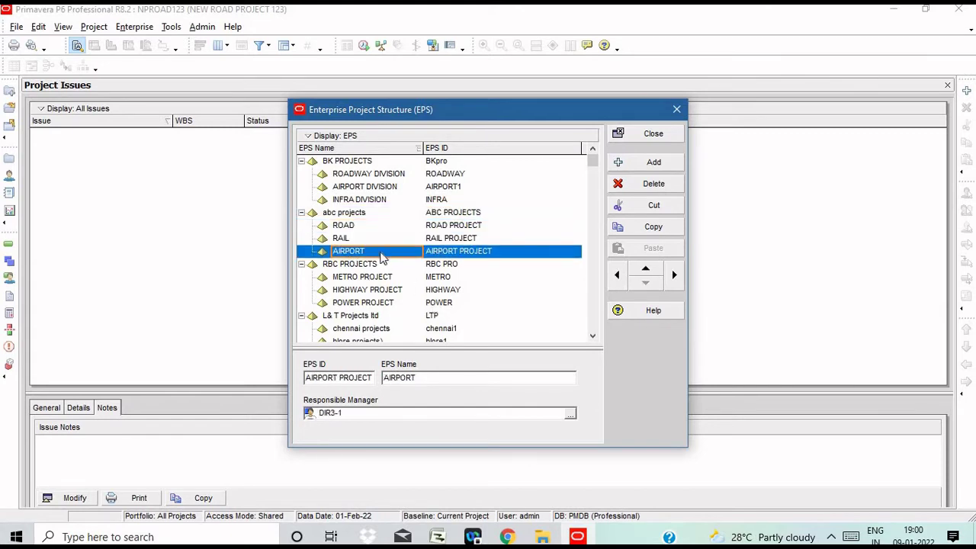
pyautogui.click(372, 278)
pyautogui.click(373, 291)
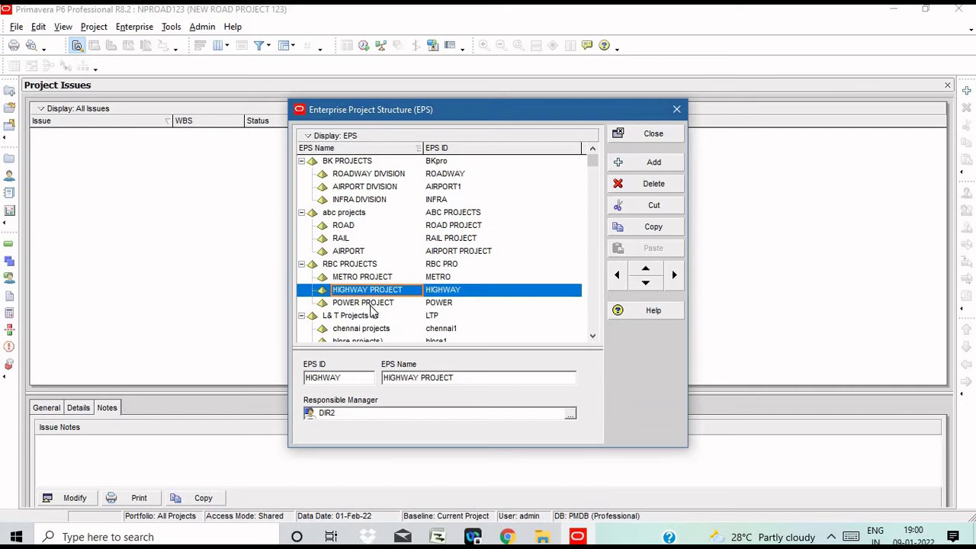
pyautogui.click(372, 305)
pyautogui.click(350, 264)
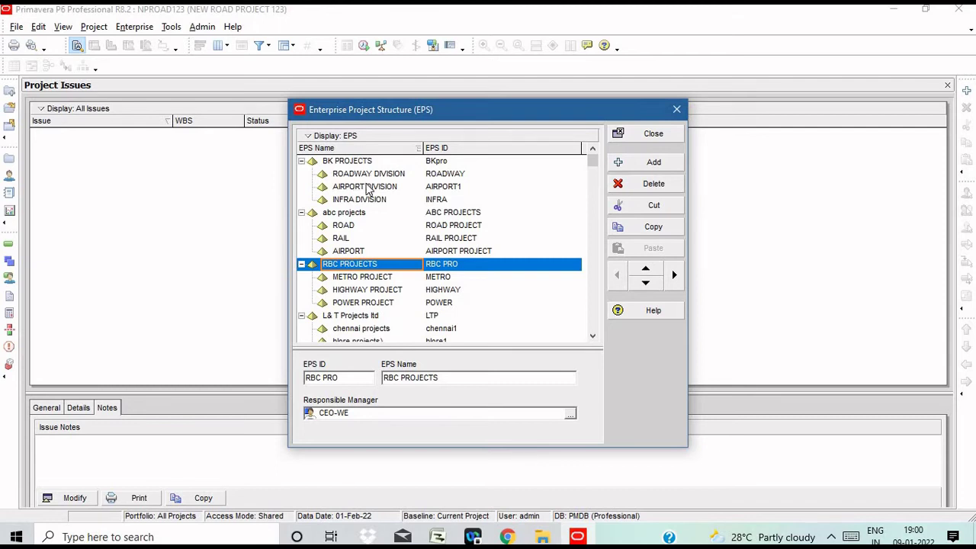
pyautogui.click(592, 335)
pyautogui.click(593, 337)
pyautogui.click(593, 337)
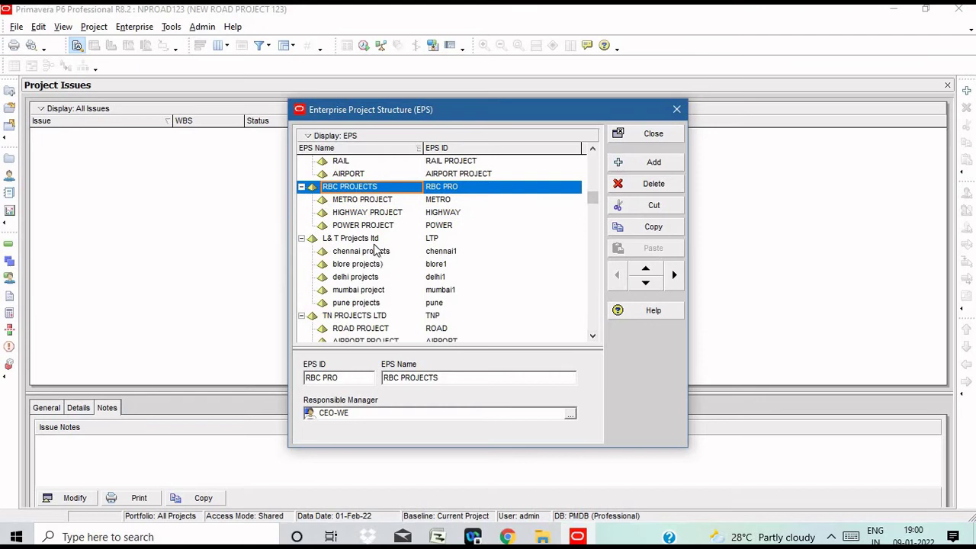
pyautogui.click(376, 251)
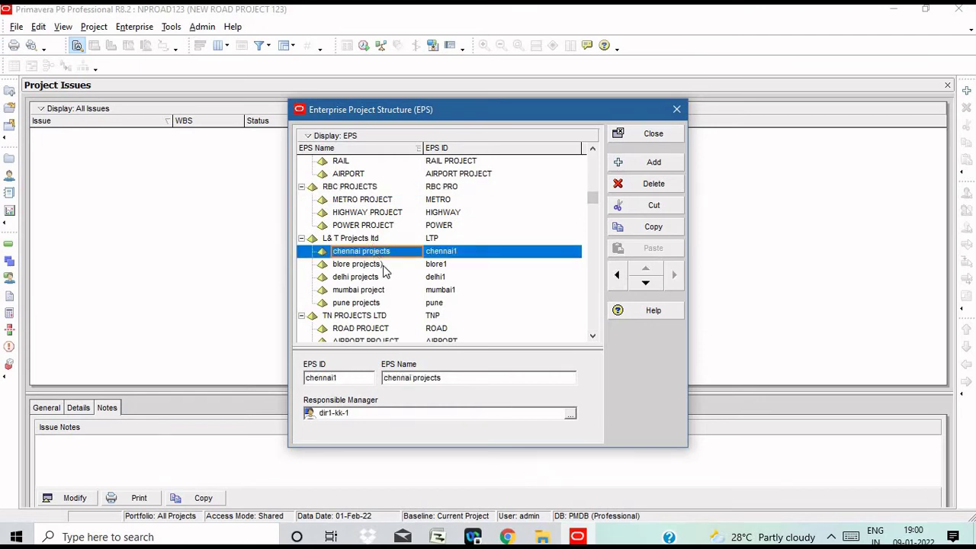
pyautogui.click(385, 267)
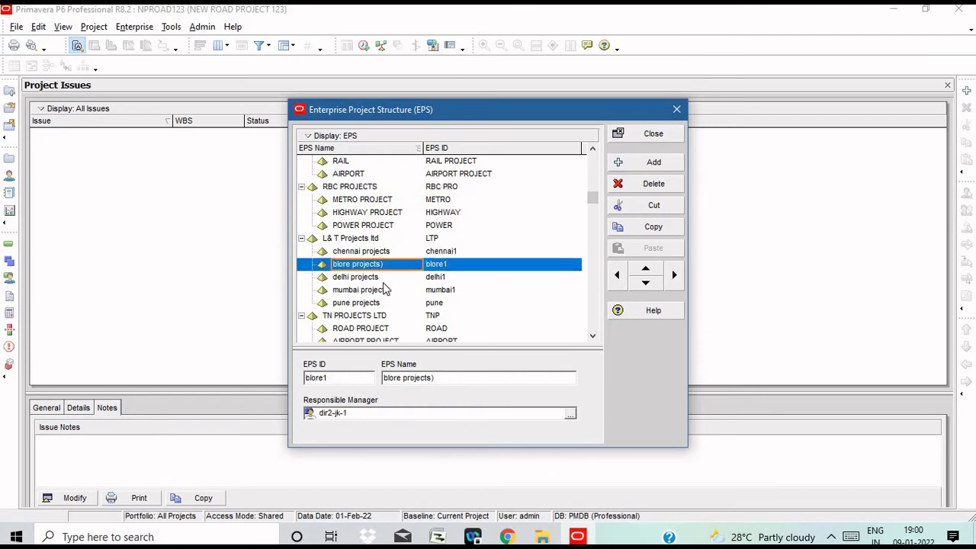
pyautogui.press('Down')
pyautogui.press('Down')
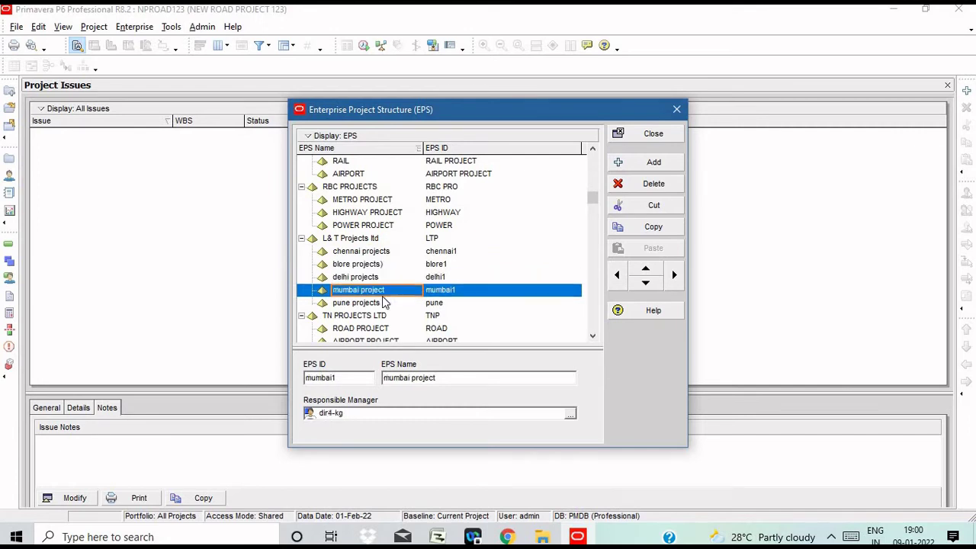
pyautogui.click(383, 304)
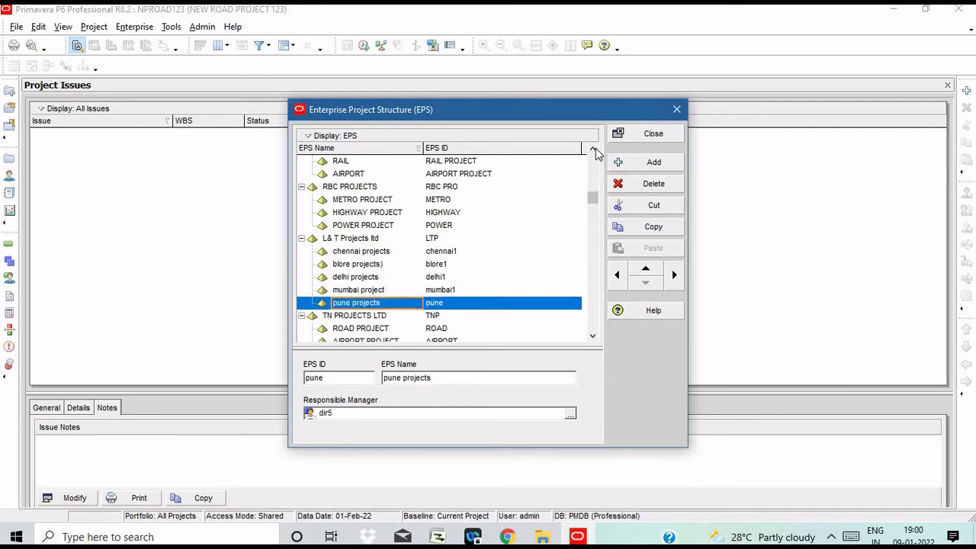
pyautogui.click(590, 168)
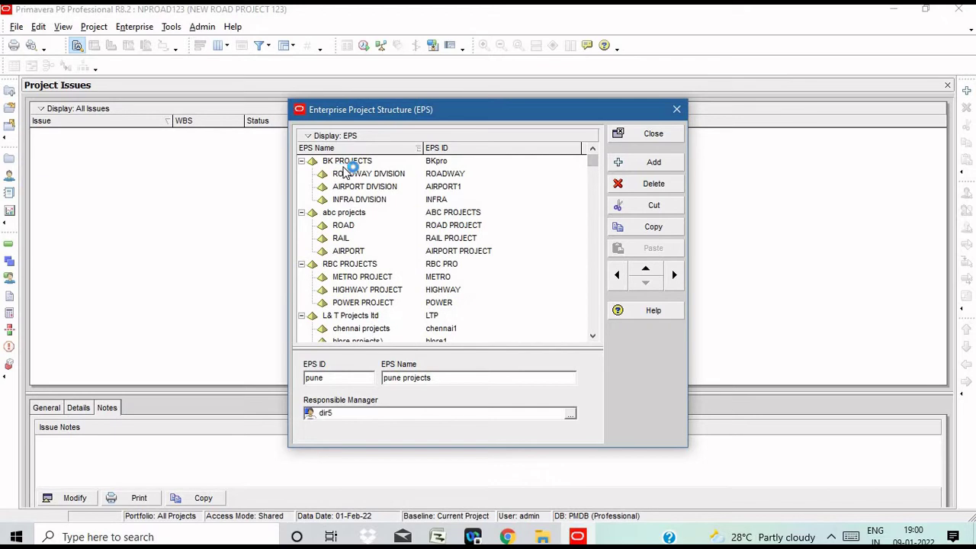
pyautogui.click(348, 161)
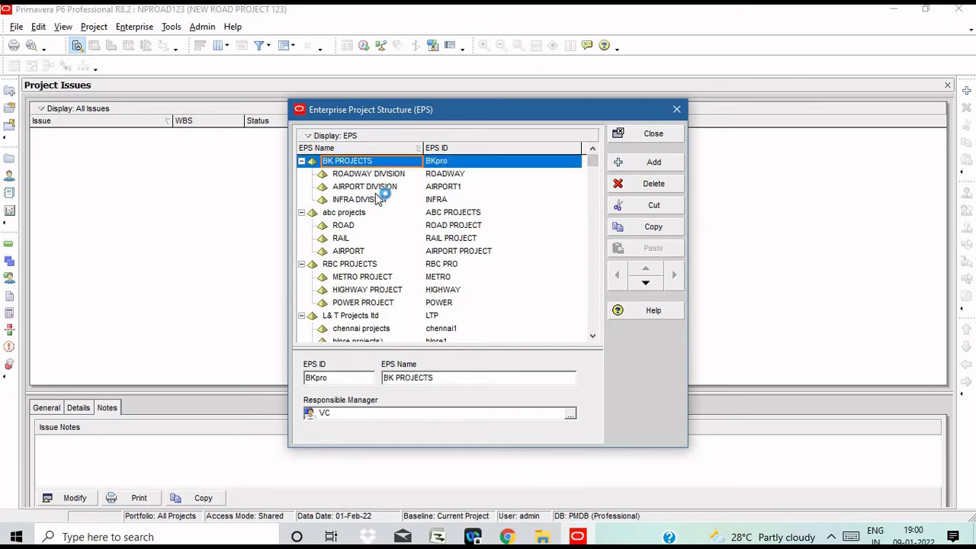
pyautogui.click(661, 136)
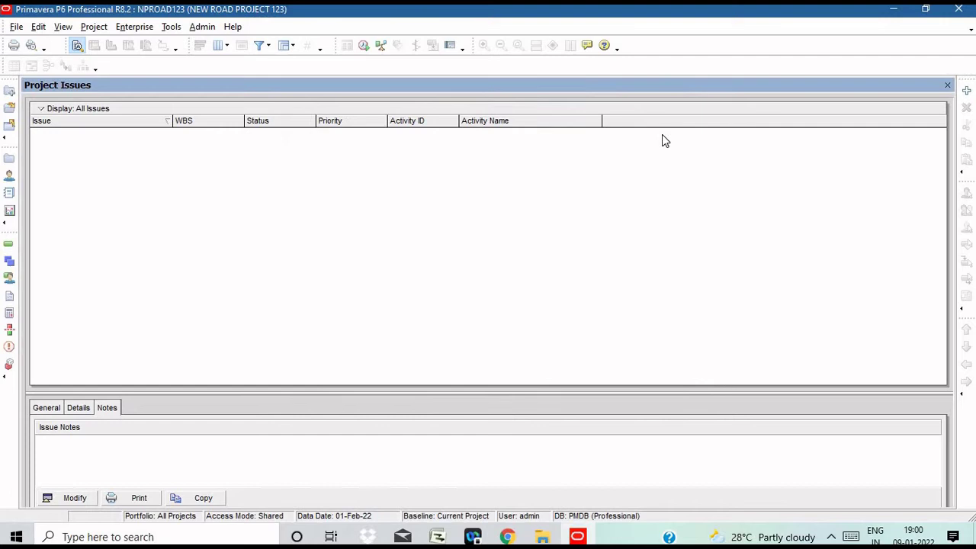
# Open the Organizational Breakdown Structure from the Enterprise menu.
pyautogui.click(135, 27)
pyautogui.click(138, 30)
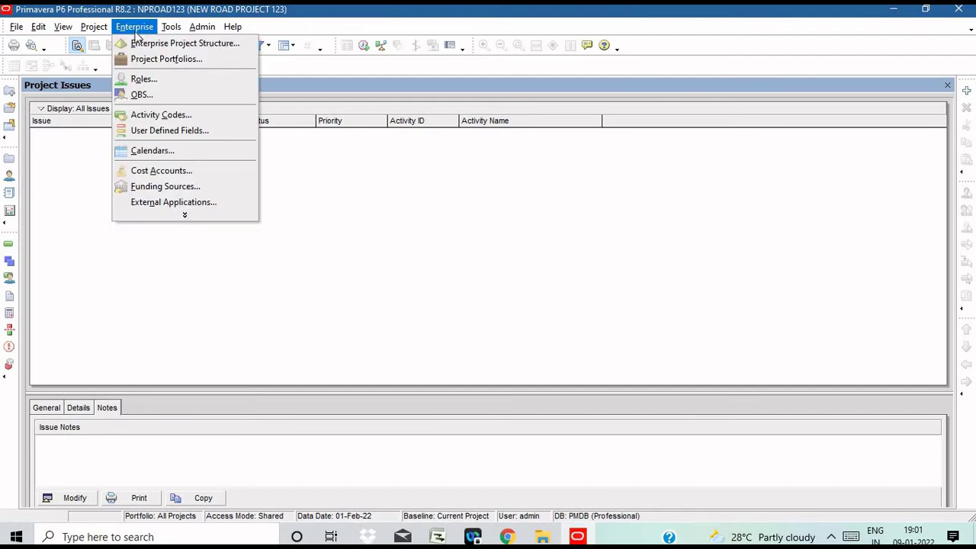
pyautogui.click(145, 95)
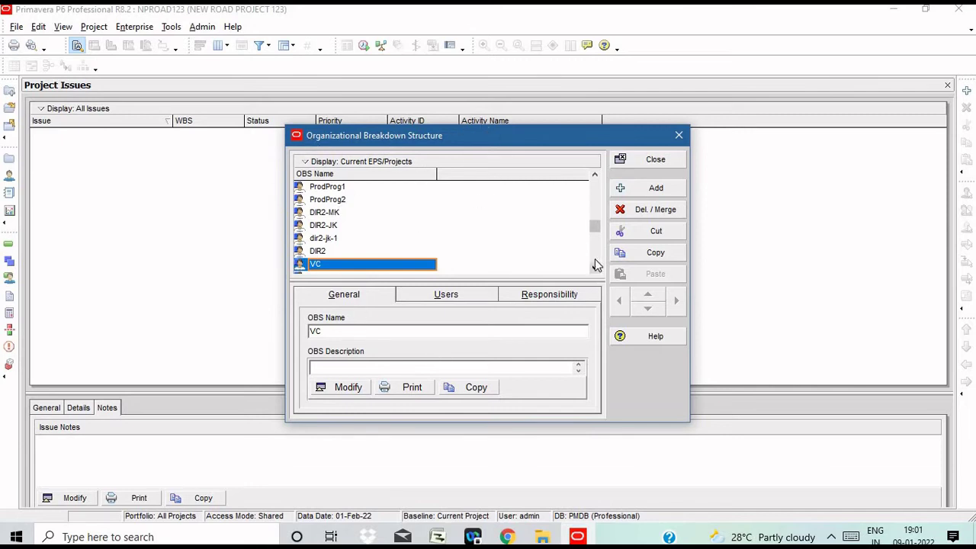
# Filter the OBS list to All OBS Elements and add two new OBS elements.
pyautogui.click(310, 163)
pyautogui.moveTo(381, 317)
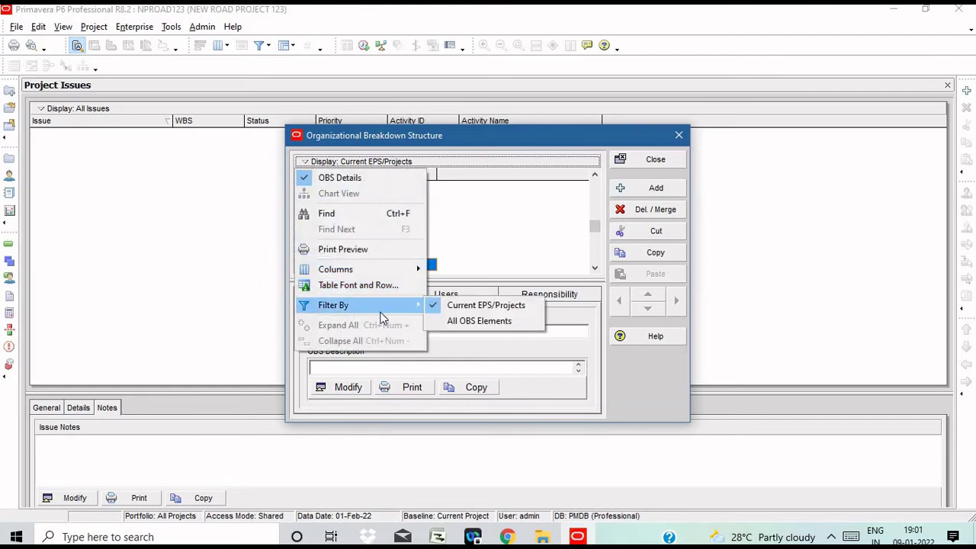
pyautogui.click(473, 321)
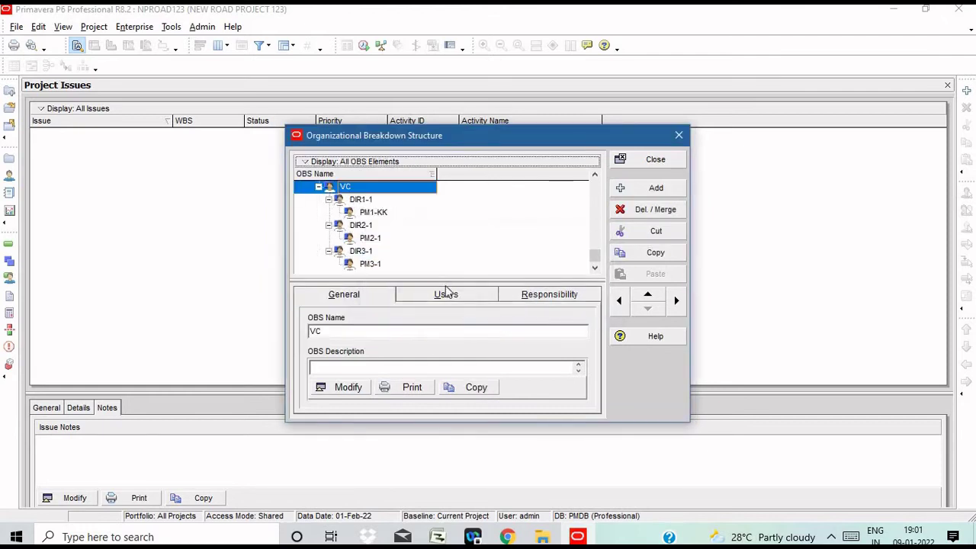
pyautogui.click(640, 191)
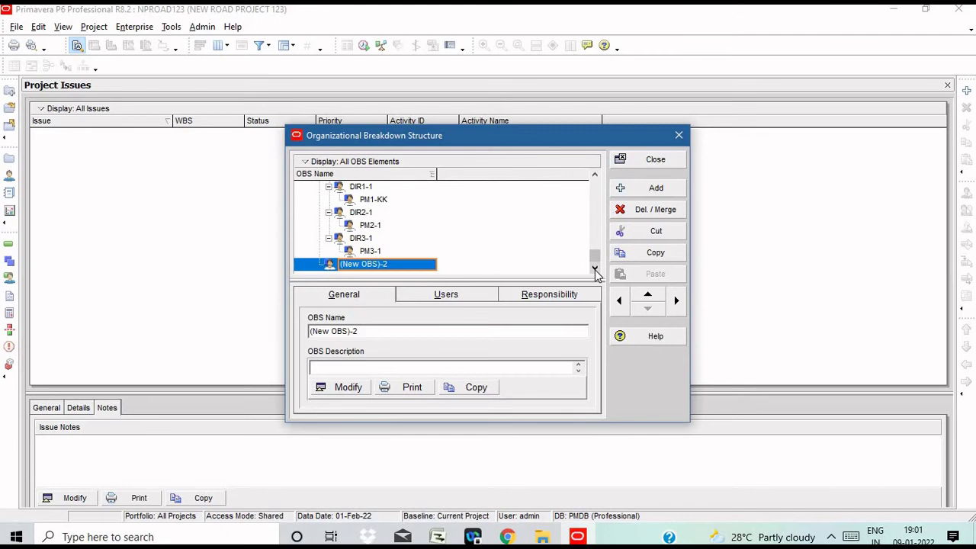
pyautogui.click(632, 191)
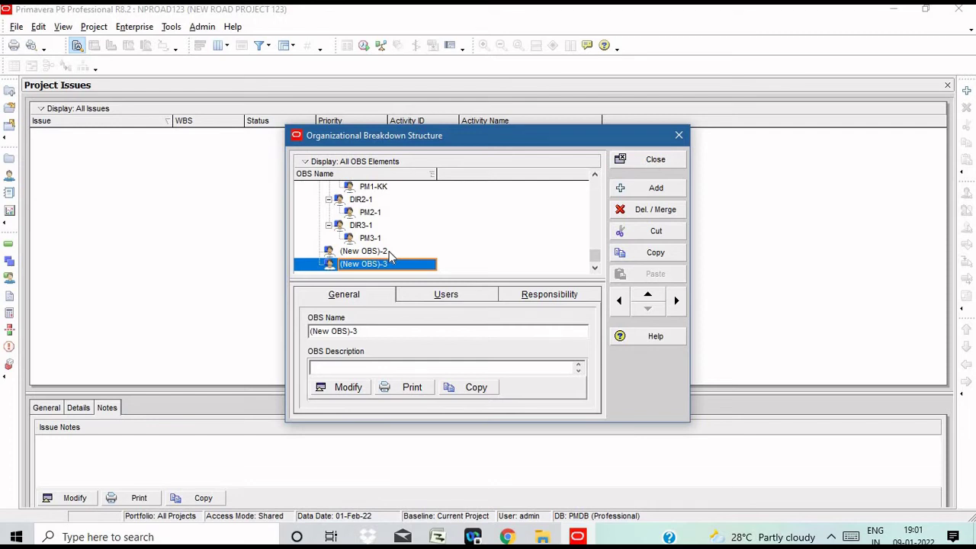
# Make (New OBS)-3 a child of (New OBS)-2 and rename the parent CEO-PK.
pyautogui.click(676, 302)
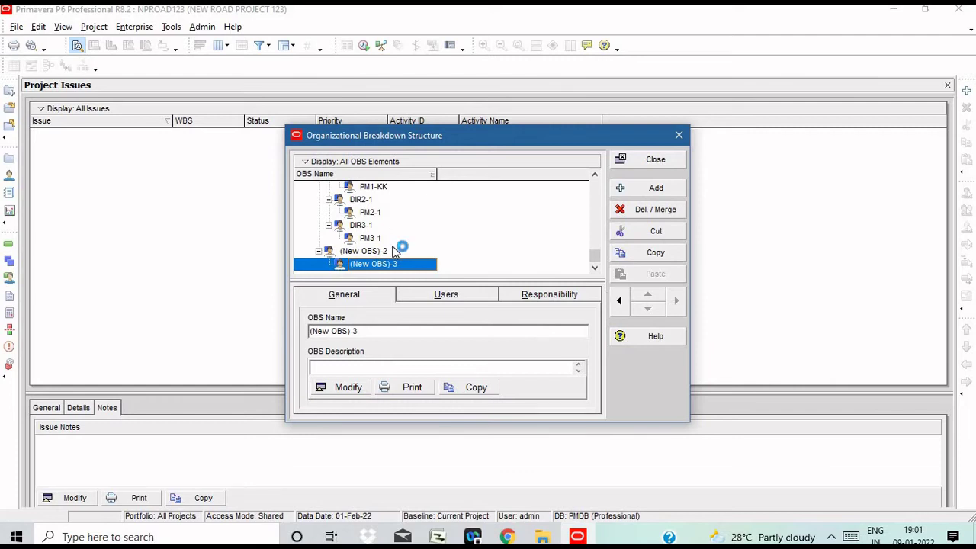
pyautogui.click(391, 251)
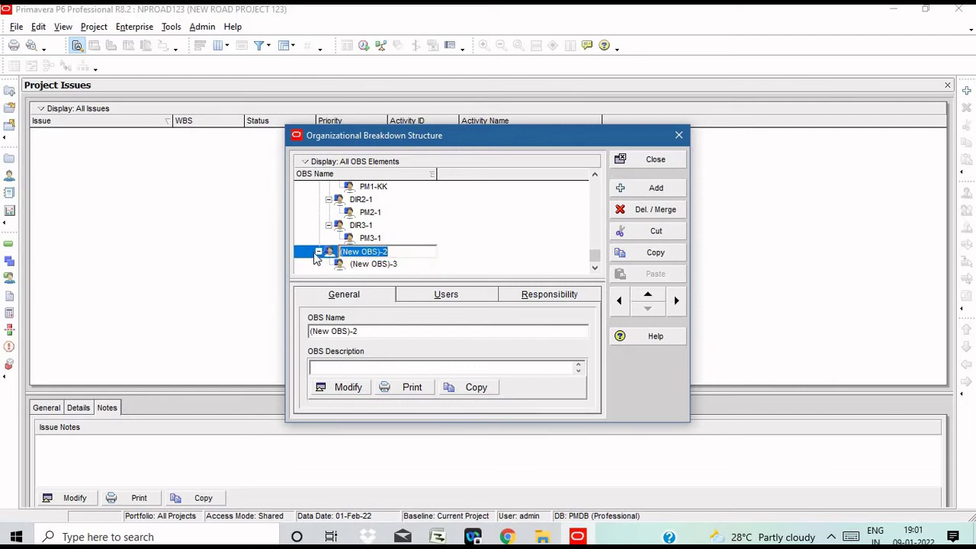
pyautogui.write('CEO')
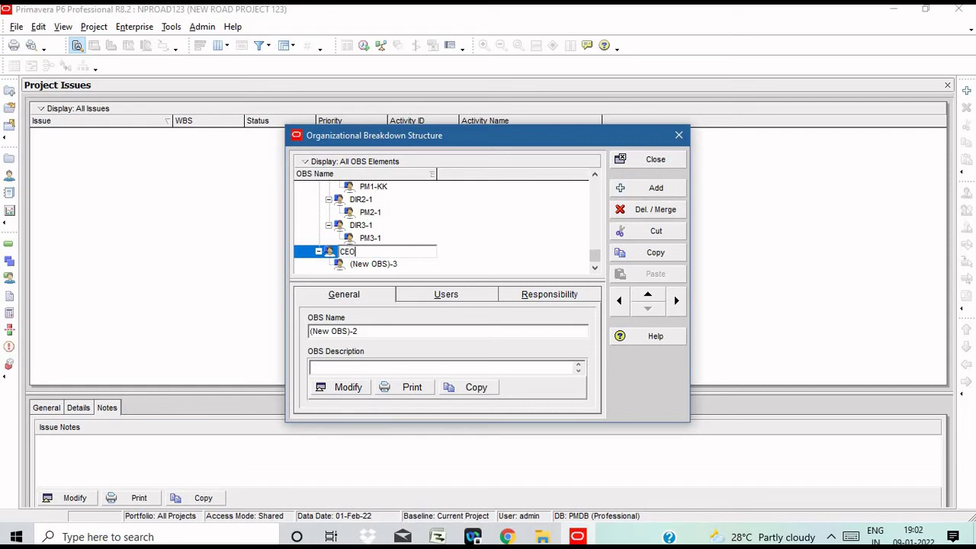
pyautogui.write('-PK')
pyautogui.click(389, 265)
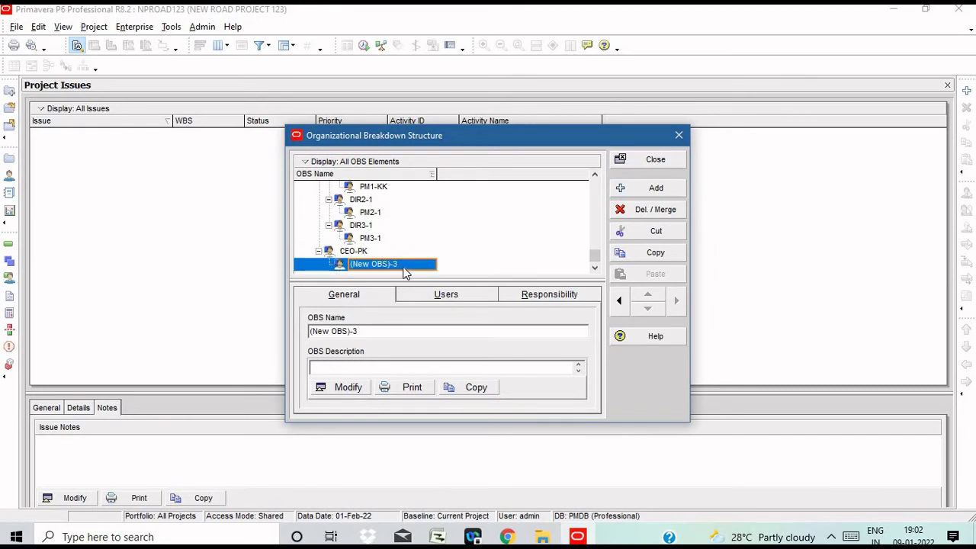
# Add two more elements under CEO-PK and name the first child DIR1-MK.
pyautogui.click(639, 191)
pyautogui.click(639, 190)
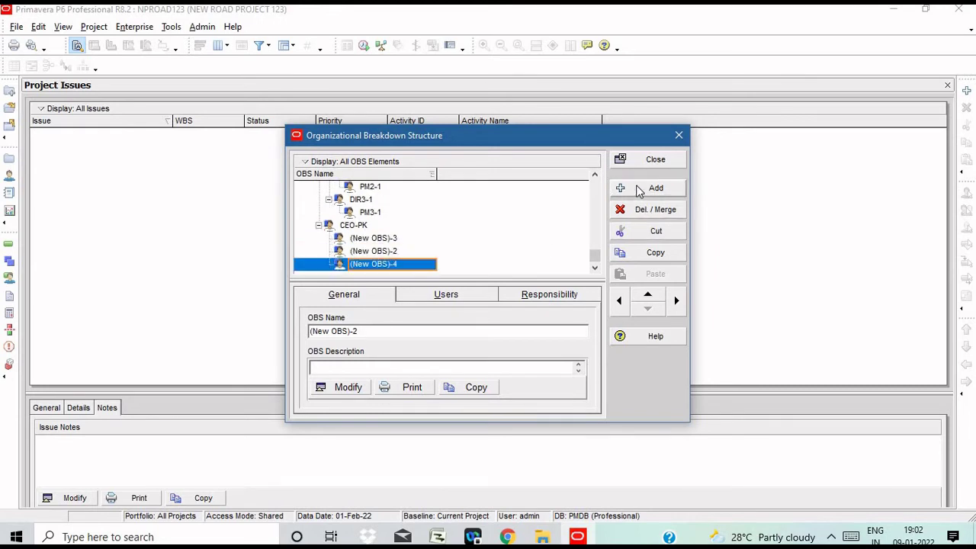
pyautogui.click(408, 240)
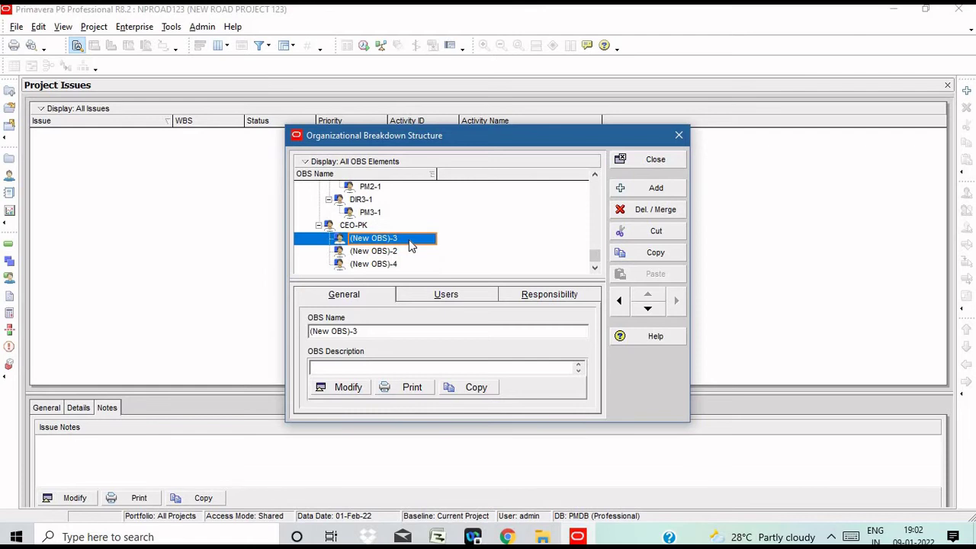
pyautogui.click(406, 239)
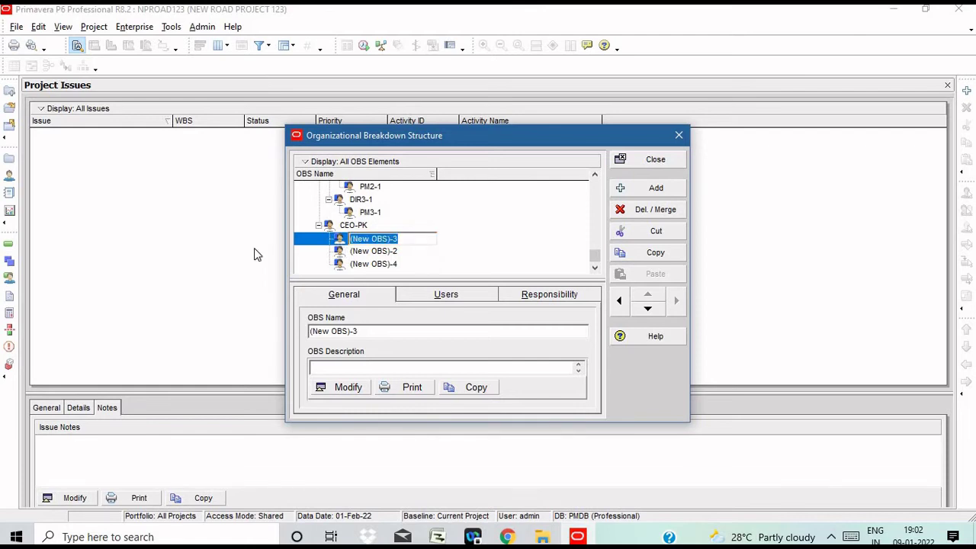
pyautogui.write('DIR1-MK')
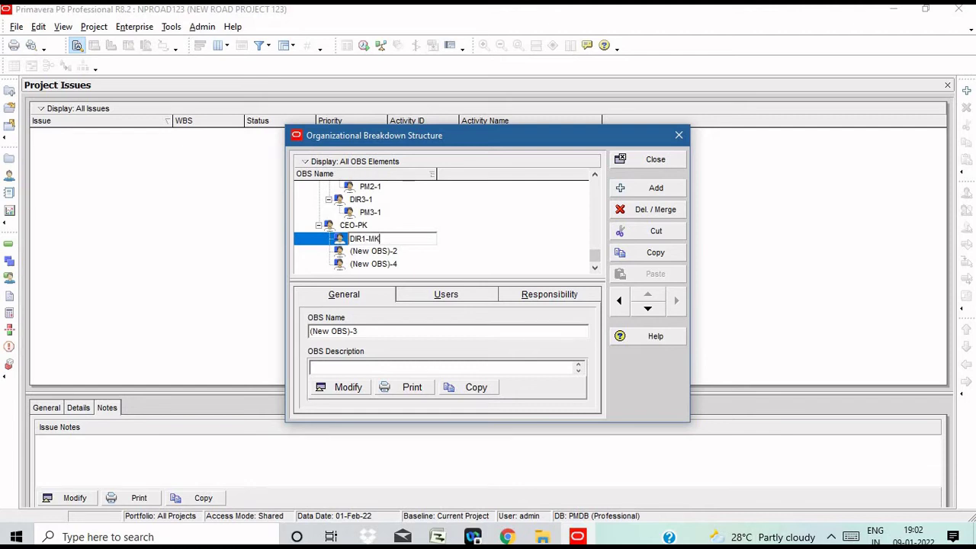
# Rename the other CEO-PK children DIR2-ASIF and DIR3-AJ.
pyautogui.click(398, 251)
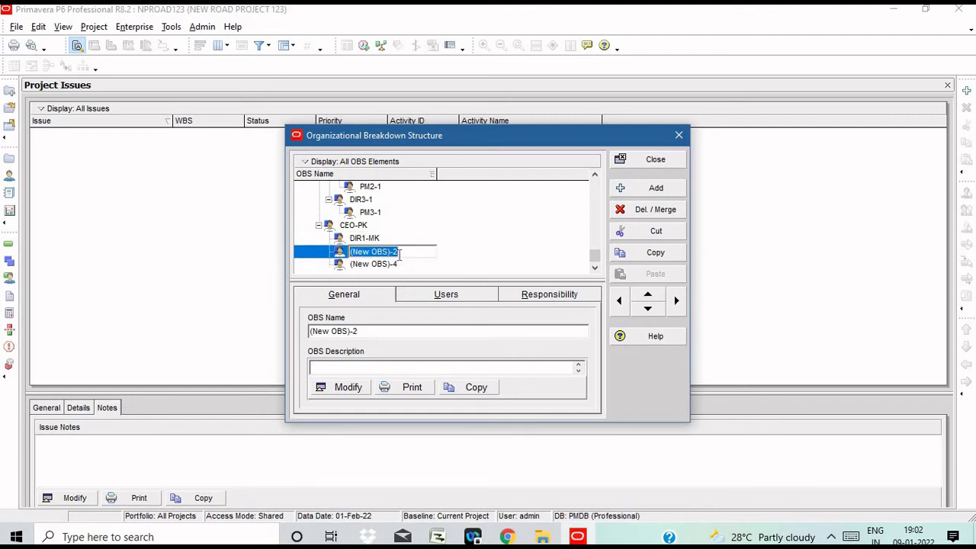
pyautogui.write('DIR')
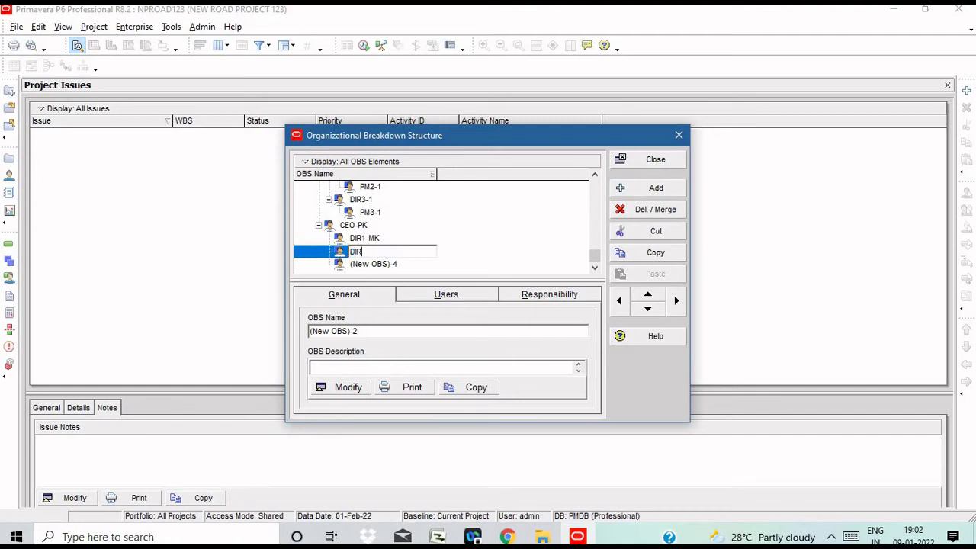
pyautogui.write('2-ASIF')
pyautogui.click(406, 262)
pyautogui.click(407, 262)
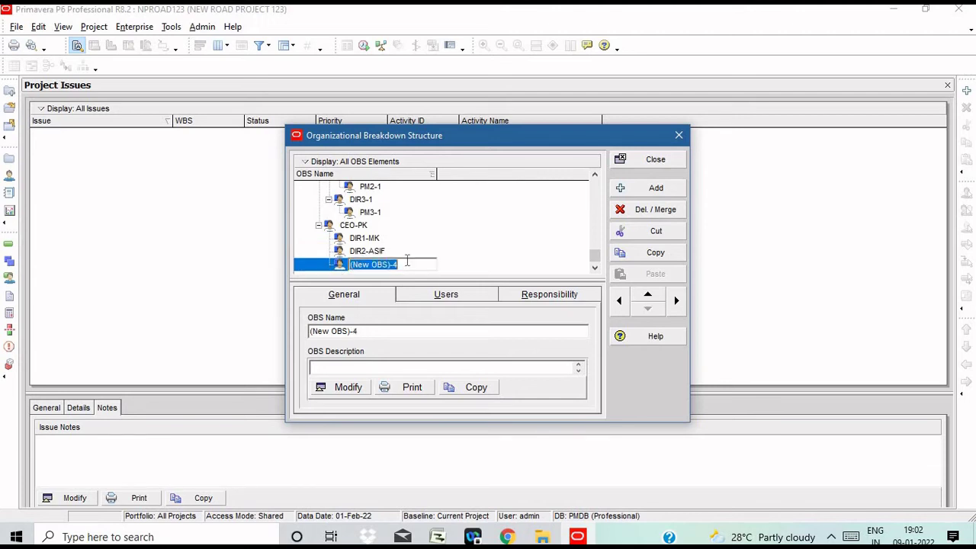
pyautogui.write('DIR')
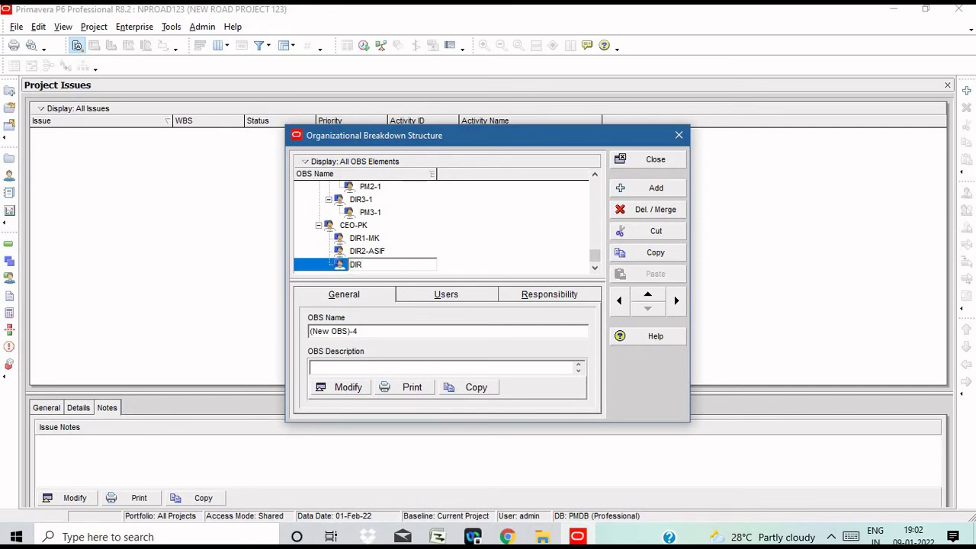
pyautogui.write('3-AJ')
pyautogui.click(488, 246)
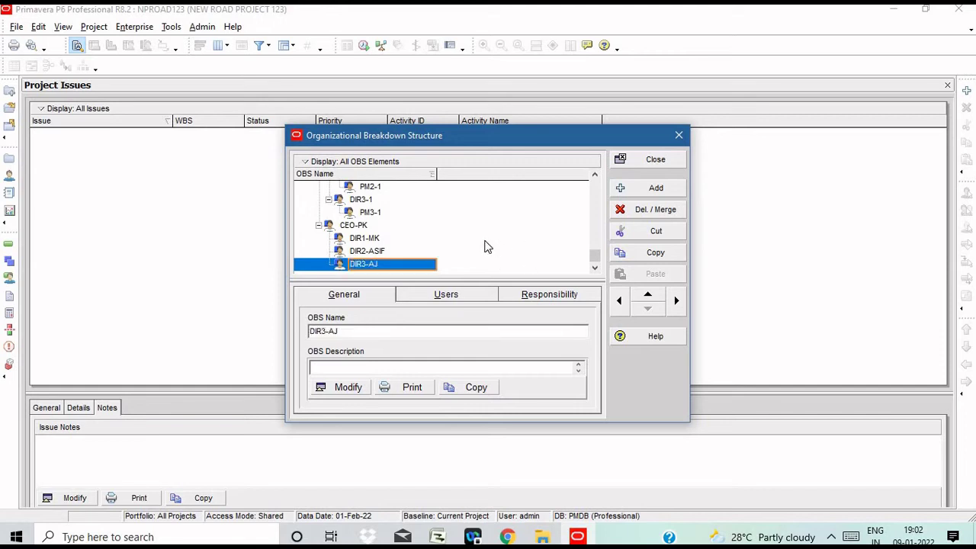
# Add a new OBS element after DIR1-MK.
pyautogui.click(352, 227)
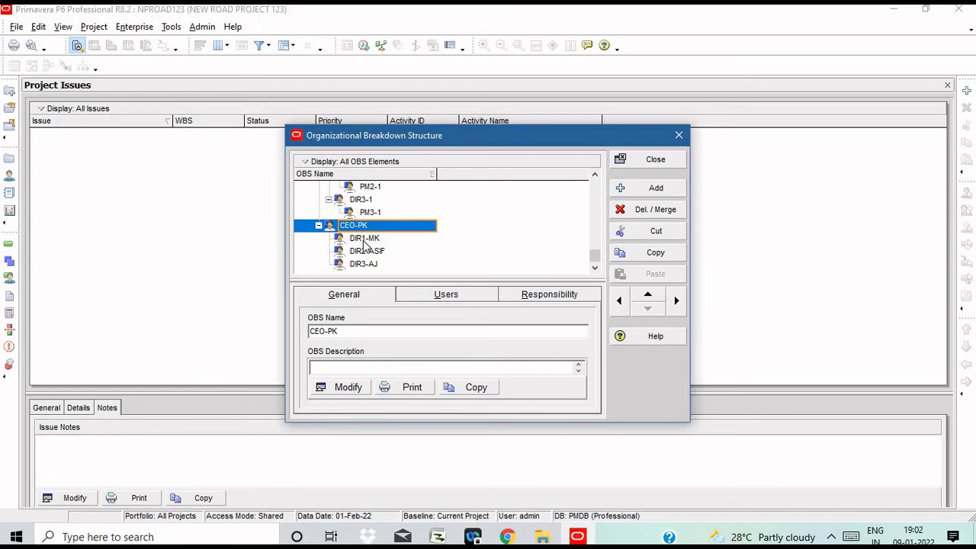
pyautogui.click(364, 240)
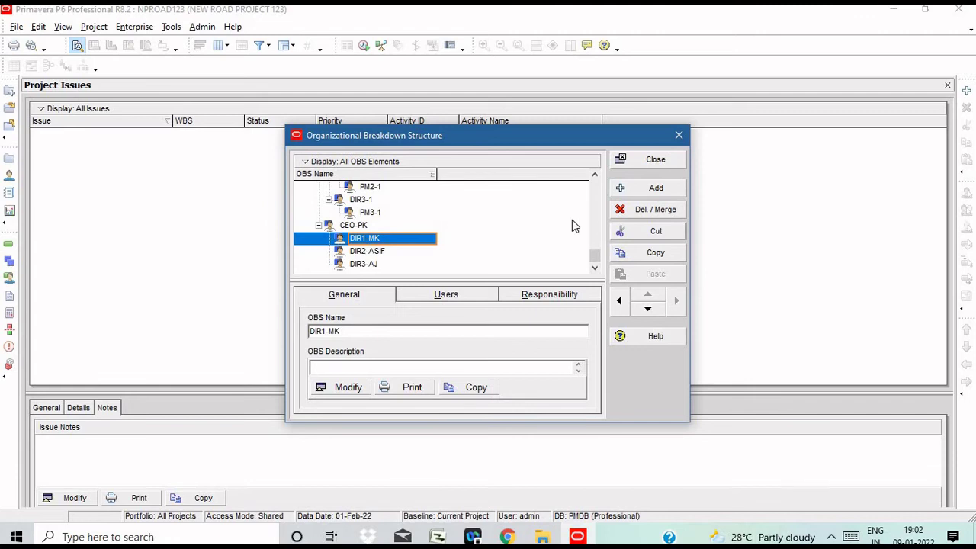
pyautogui.click(654, 189)
# Make the new element a child of DIR1-MK and name it PM1-JJ.
pyautogui.click(676, 303)
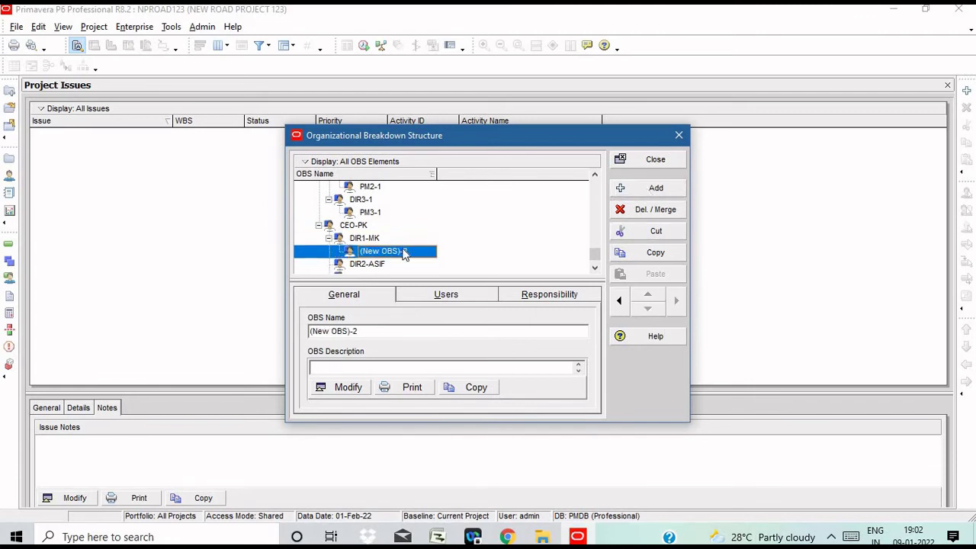
pyautogui.click(412, 252)
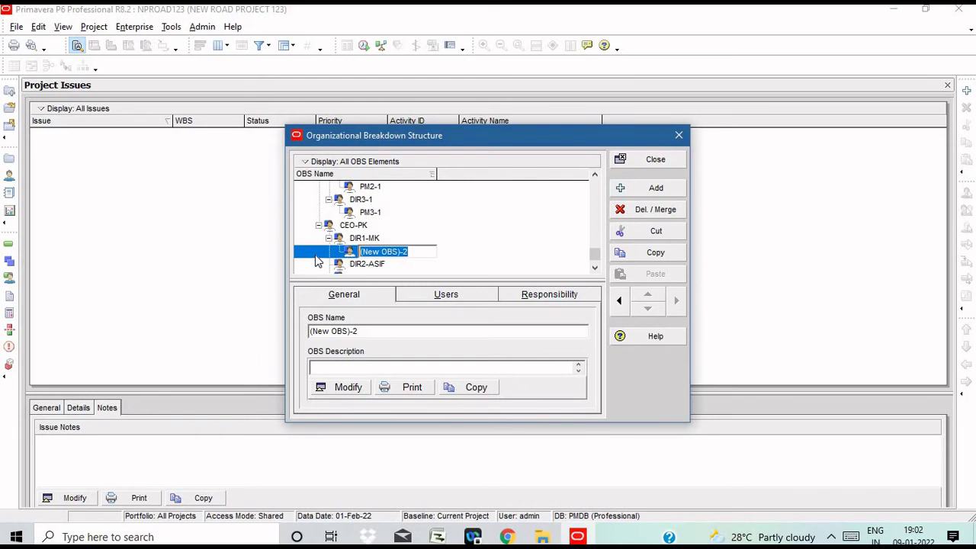
pyautogui.write('PM1')
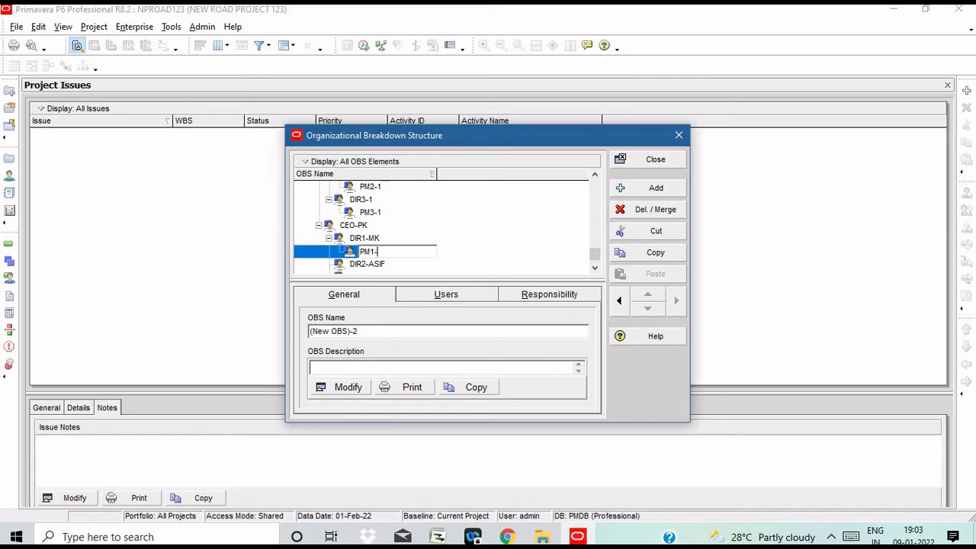
pyautogui.write('-JJ')
pyautogui.click(375, 265)
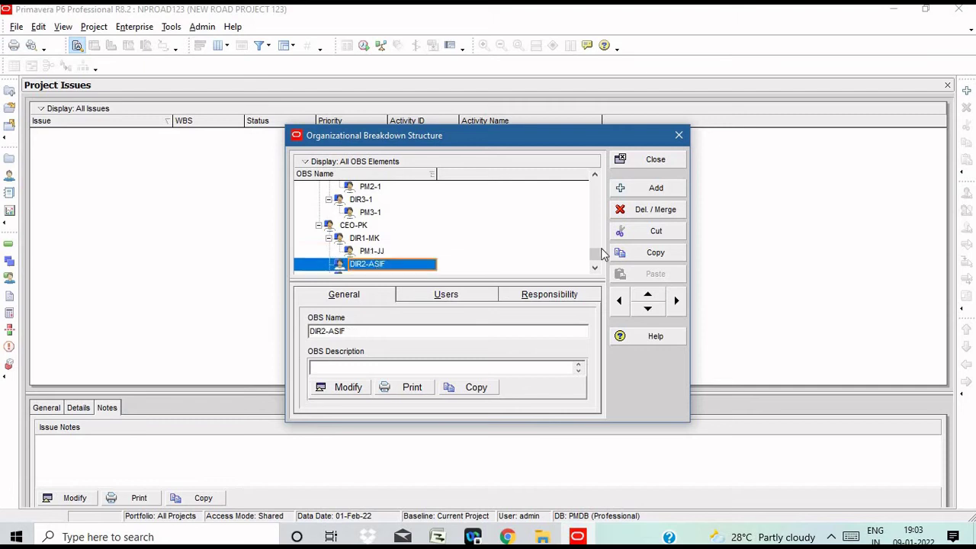
# Add PM2-KK as a child element of DIR2-ASIF.
pyautogui.click(655, 189)
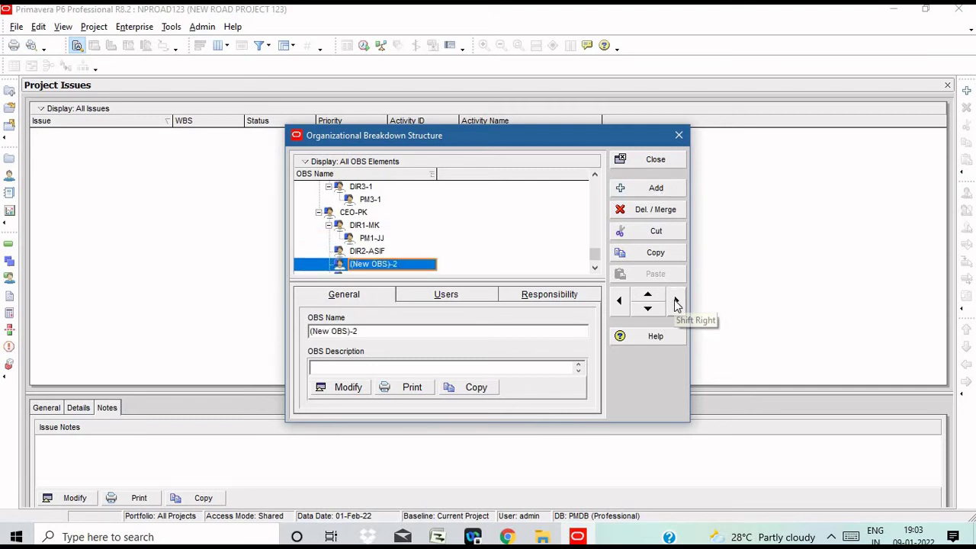
pyautogui.click(675, 302)
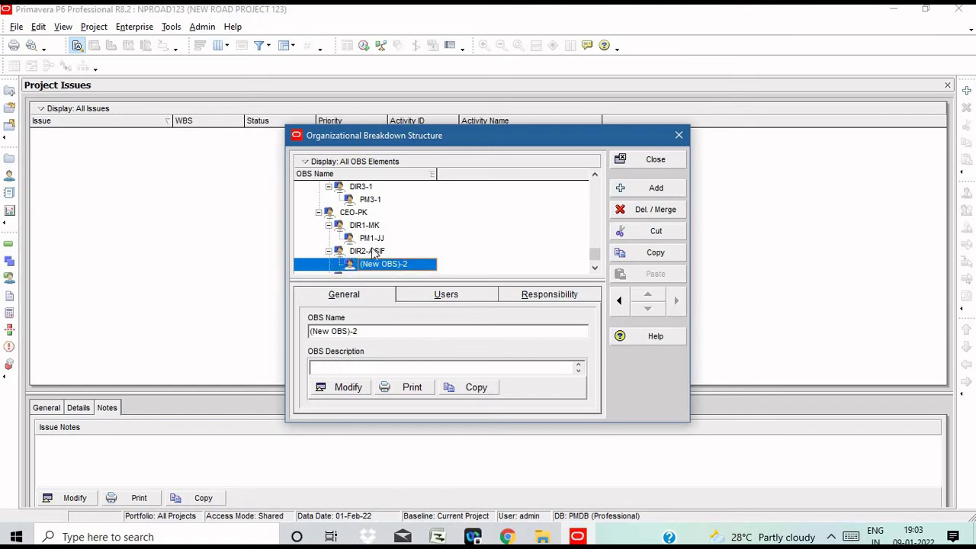
pyautogui.click(410, 265)
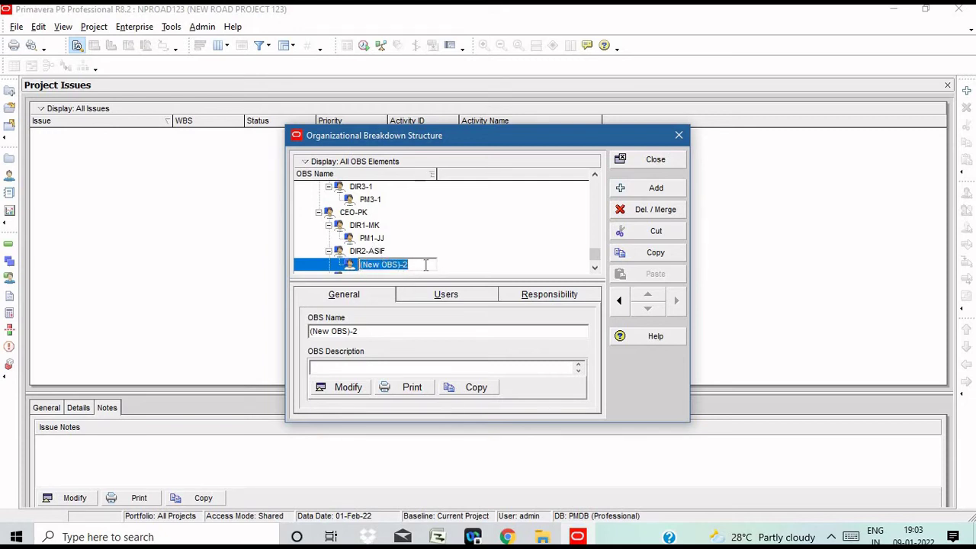
pyautogui.write('PM2-KK')
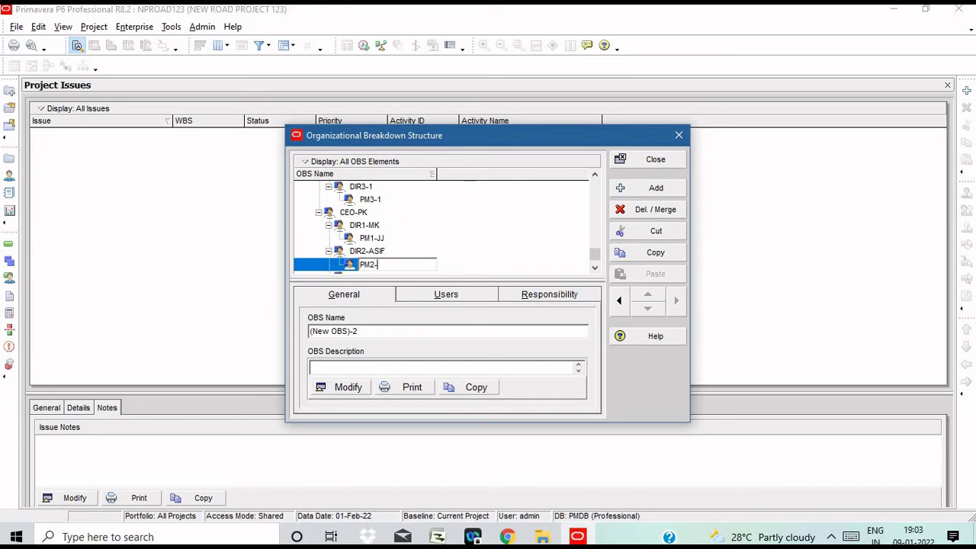
pyautogui.click(595, 267)
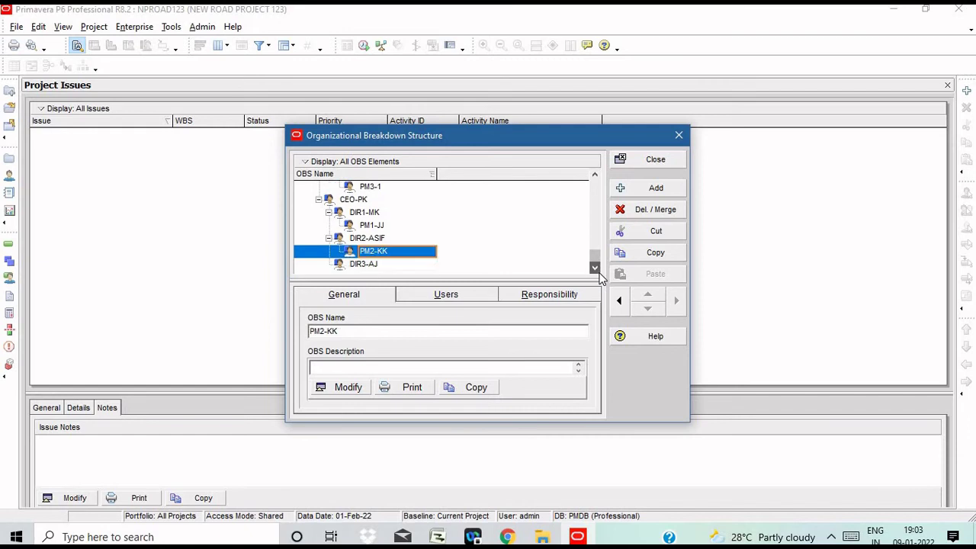
# Add PM3-RK as a child of DIR3-AJ and close the OBS window.
pyautogui.click(366, 264)
pyautogui.click(656, 189)
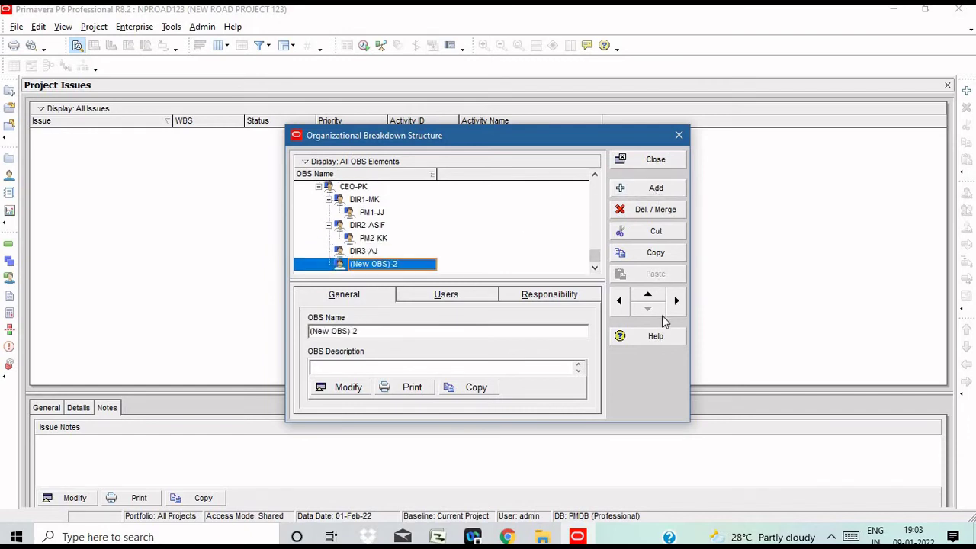
pyautogui.click(676, 300)
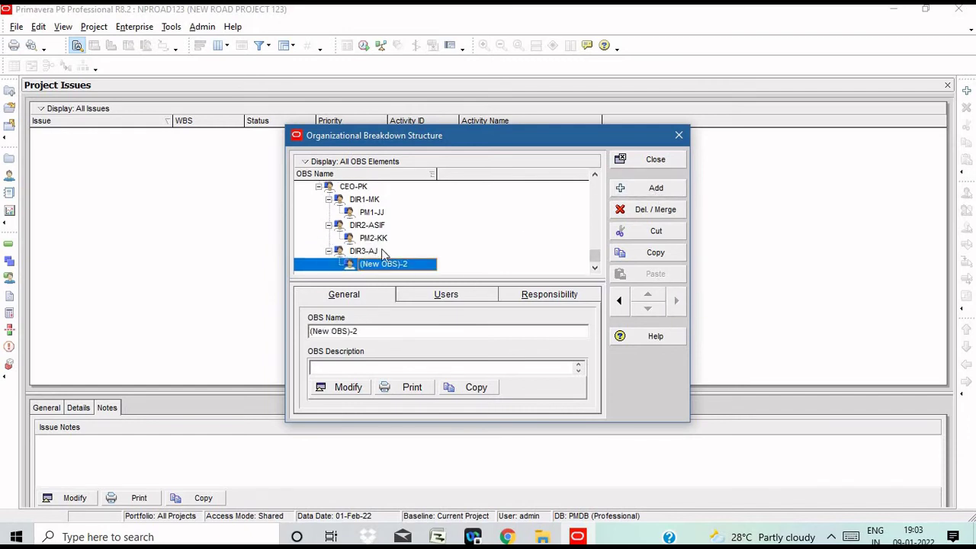
pyautogui.click(424, 265)
pyautogui.write('P')
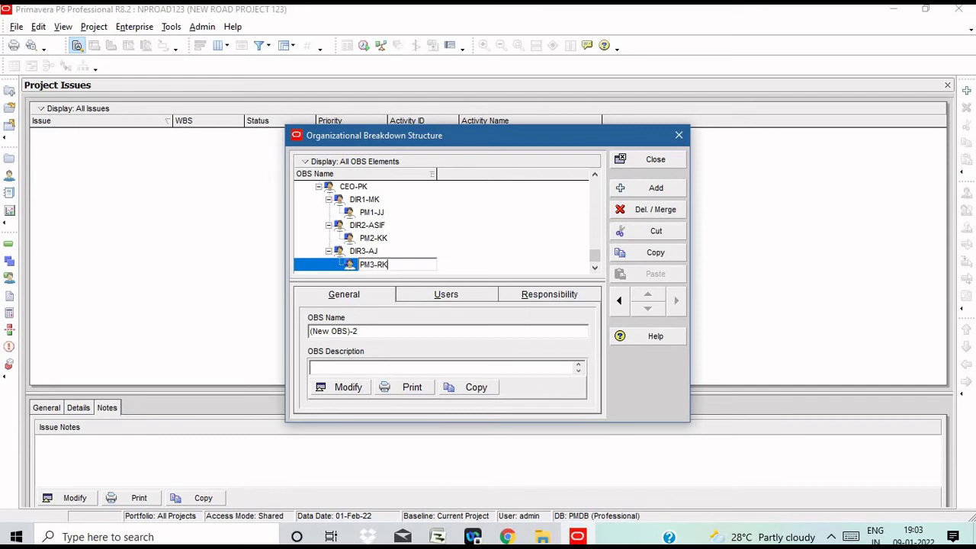
pyautogui.write('M3-RK')
pyautogui.press('Return')
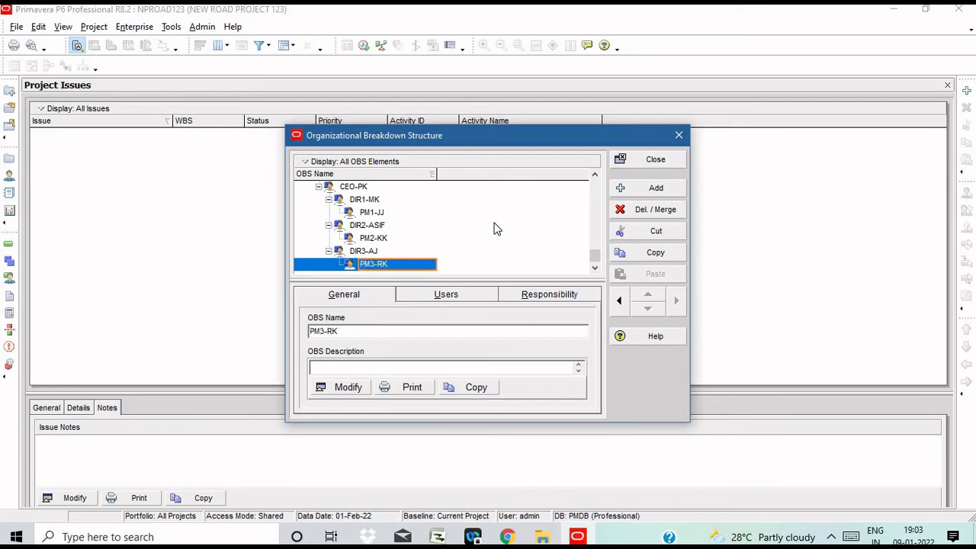
pyautogui.click(595, 176)
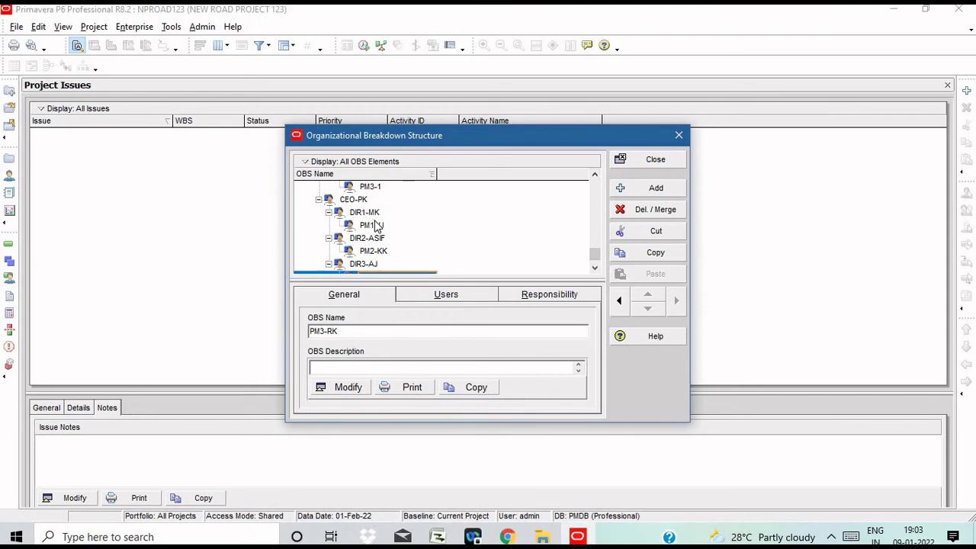
pyautogui.click(594, 271)
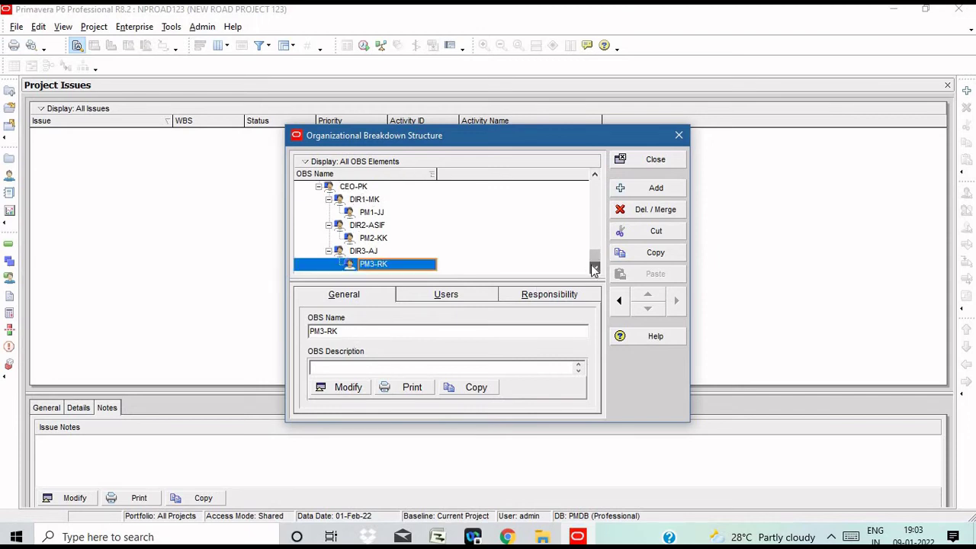
pyautogui.click(648, 163)
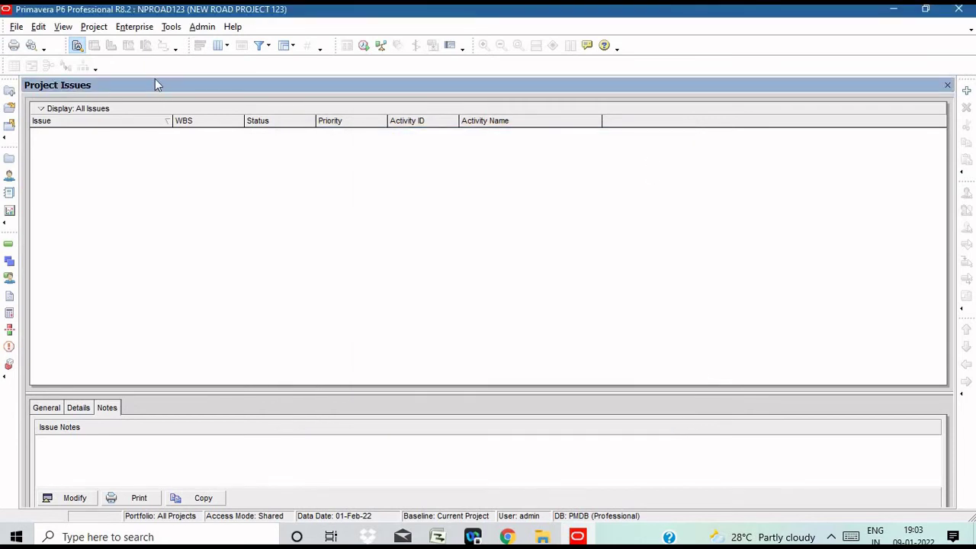
# Reopen the Enterprise Project Structure and review BK PROJECTS and its ROADWAY, AIRPORT and INFRA divisions.
pyautogui.click(129, 26)
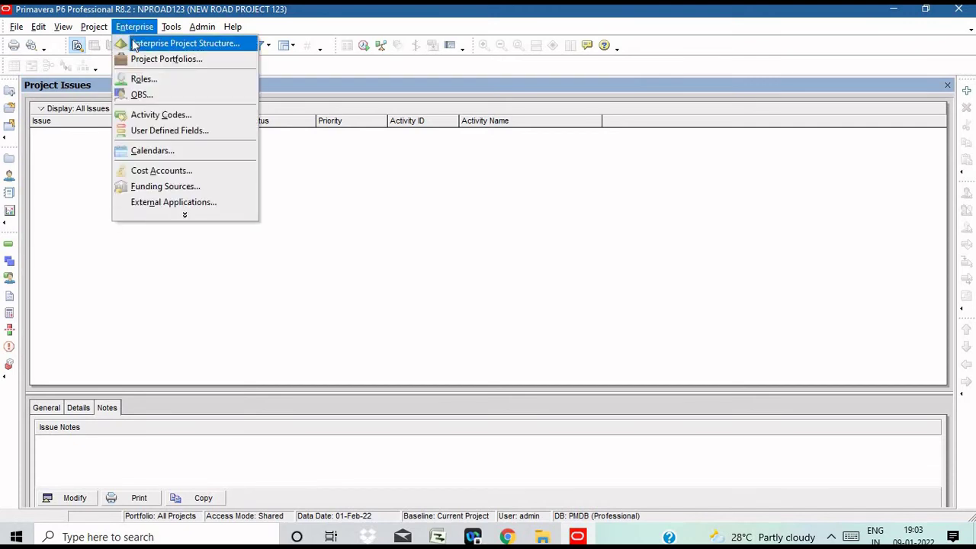
pyautogui.click(133, 46)
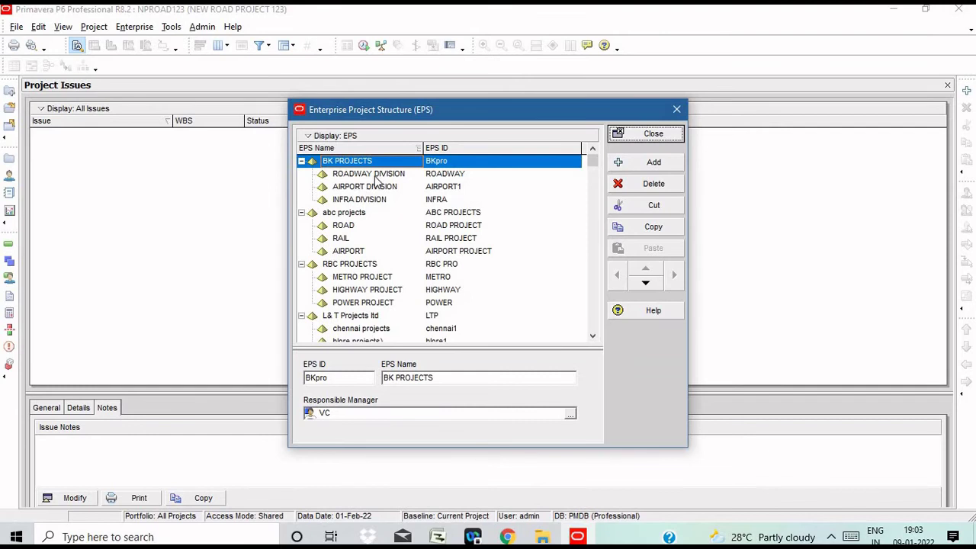
pyautogui.click(375, 176)
pyautogui.click(372, 187)
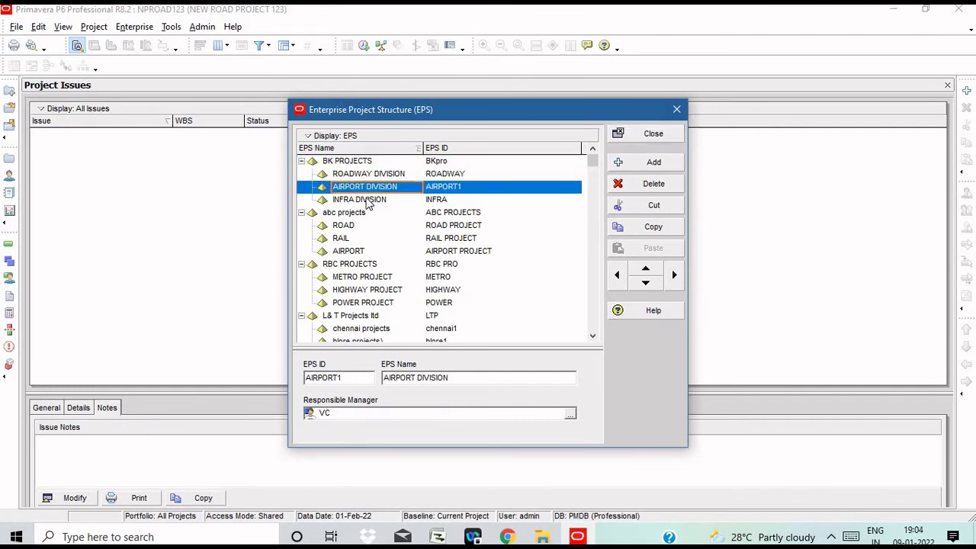
pyautogui.click(367, 199)
pyautogui.click(368, 162)
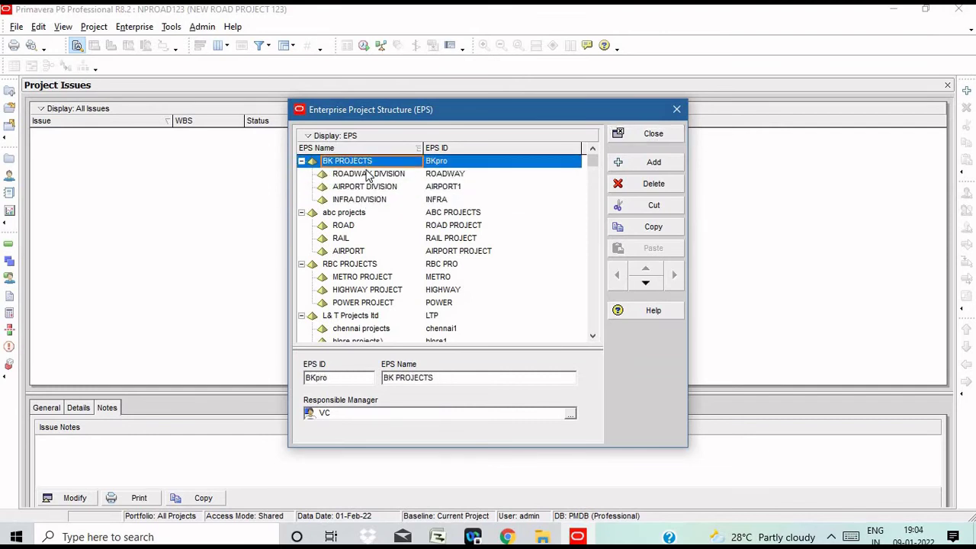
pyautogui.click(369, 175)
pyautogui.click(367, 188)
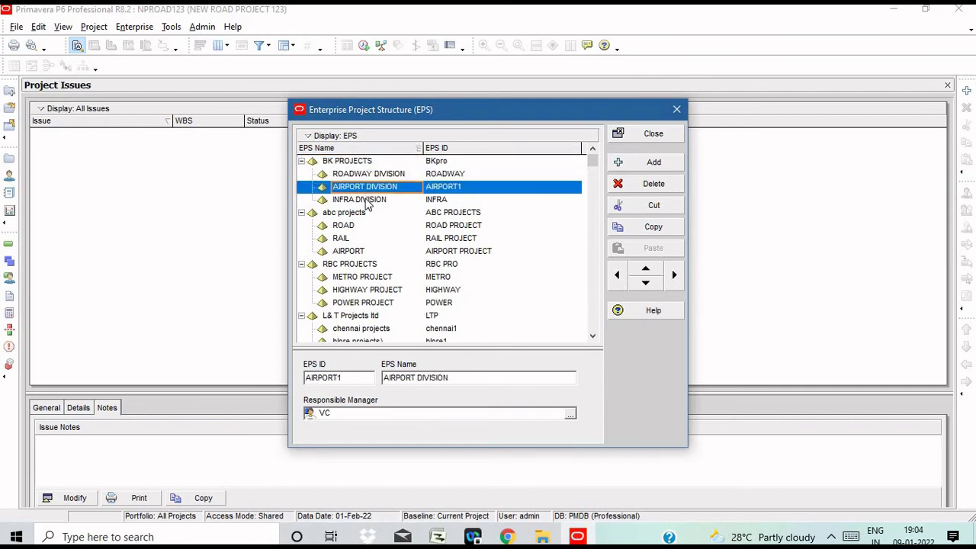
pyautogui.click(367, 201)
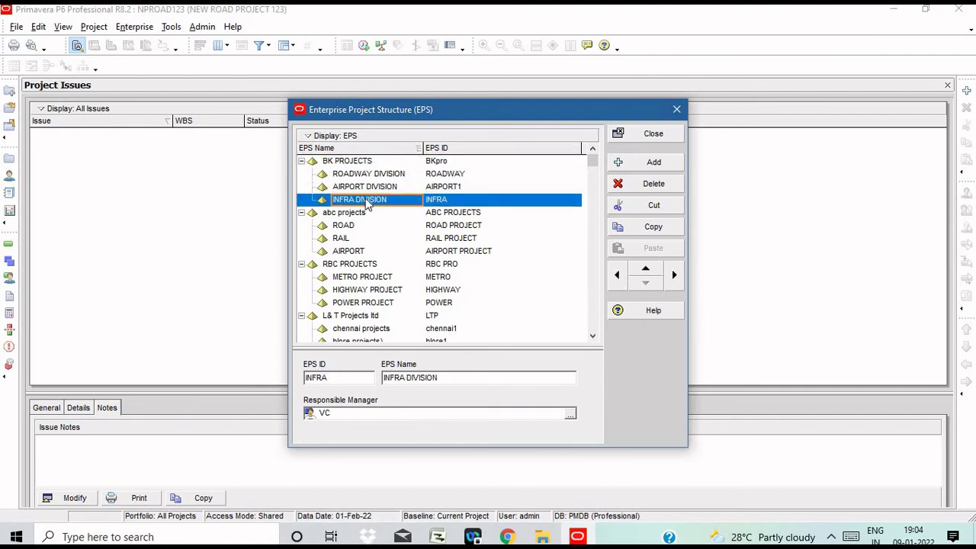
pyautogui.click(362, 162)
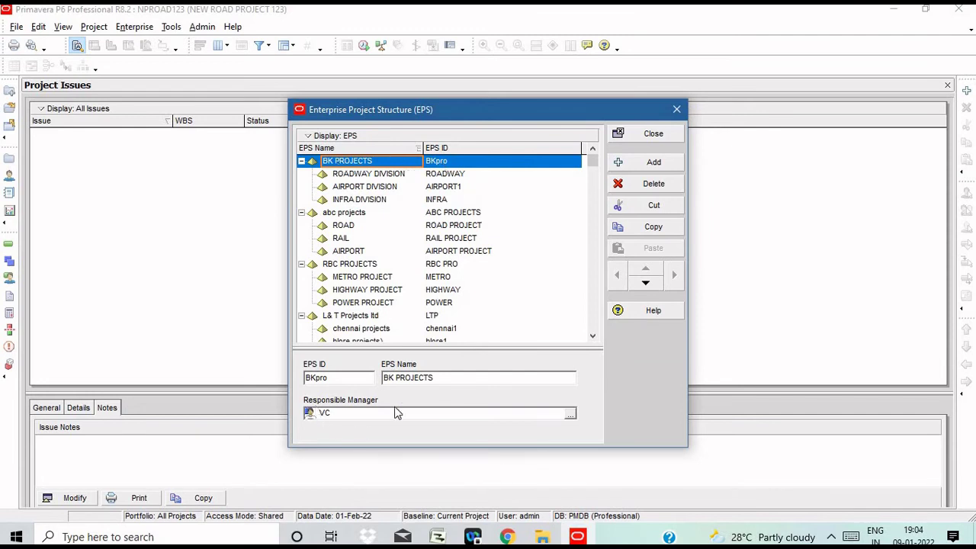
# Assign CEO-PK as responsible manager of BK PROJECTS, applying it to its WBS elements.
pyautogui.click(570, 412)
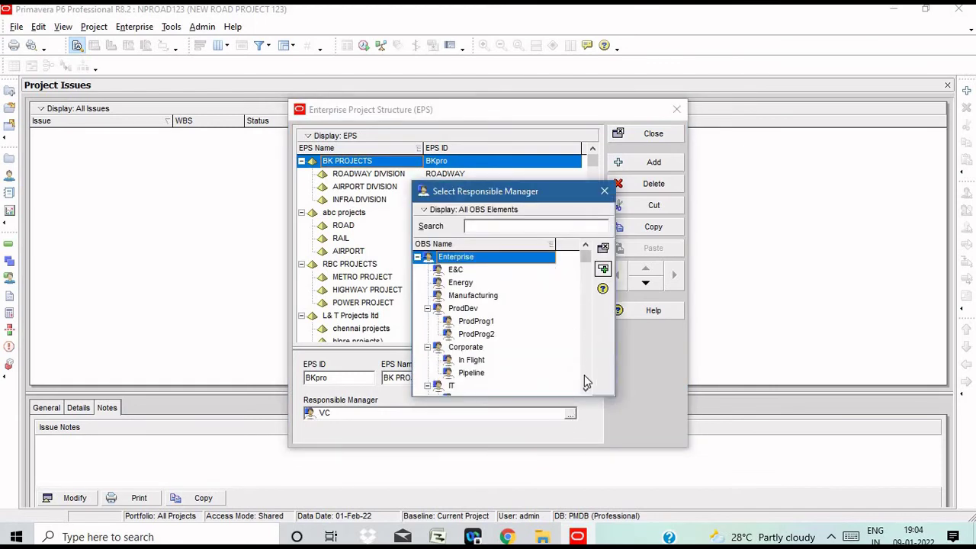
pyautogui.click(584, 376)
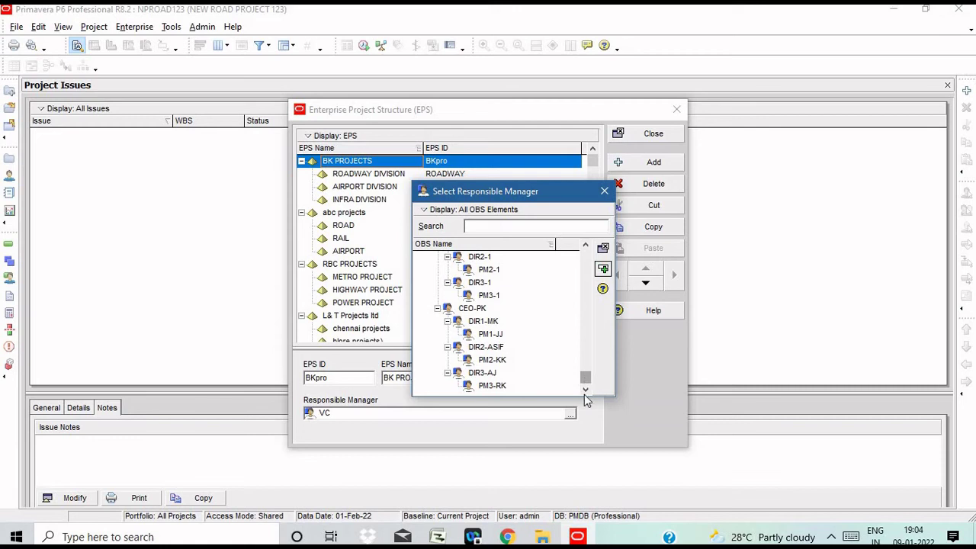
pyautogui.click(478, 309)
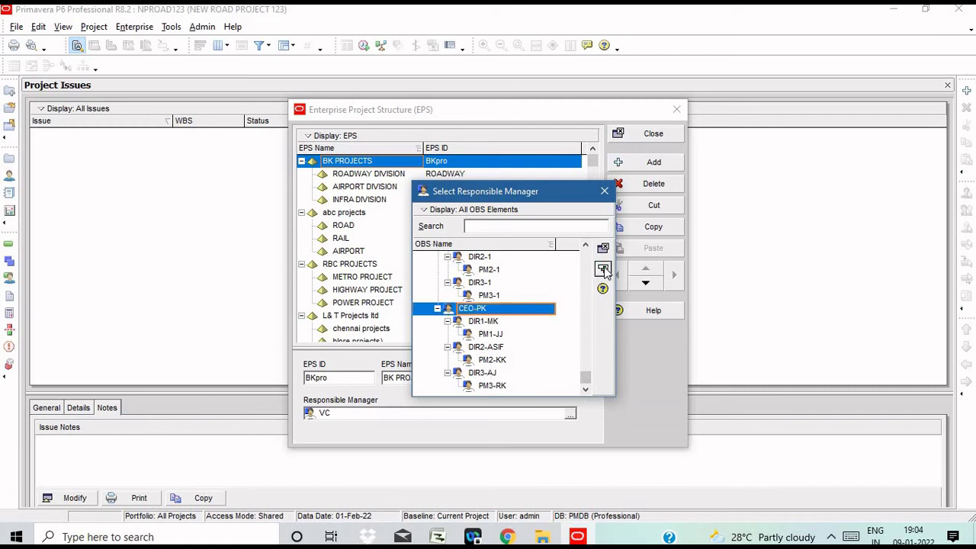
pyautogui.click(603, 269)
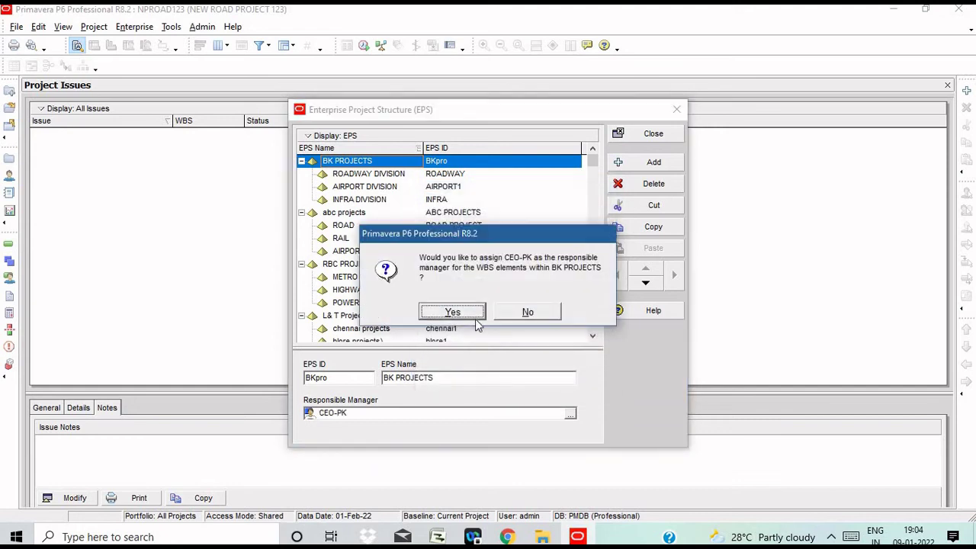
pyautogui.click(453, 312)
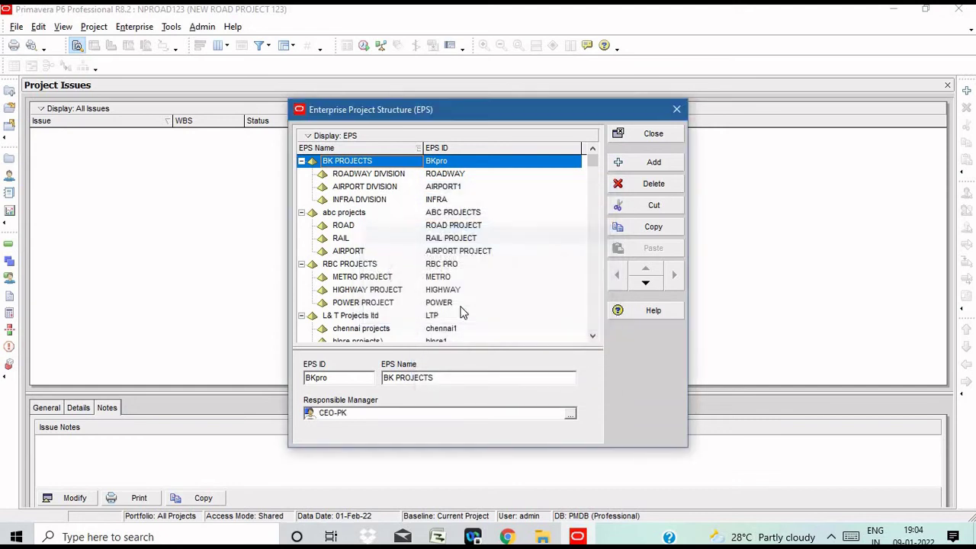
# Make DIR1-MK the responsible manager of ROADWAY DIVISION.
pyautogui.click(373, 175)
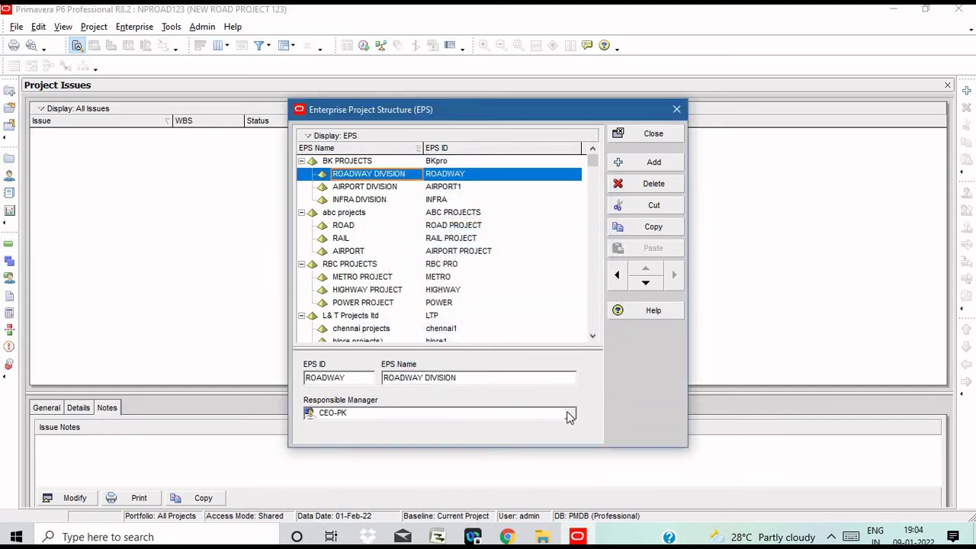
pyautogui.click(568, 414)
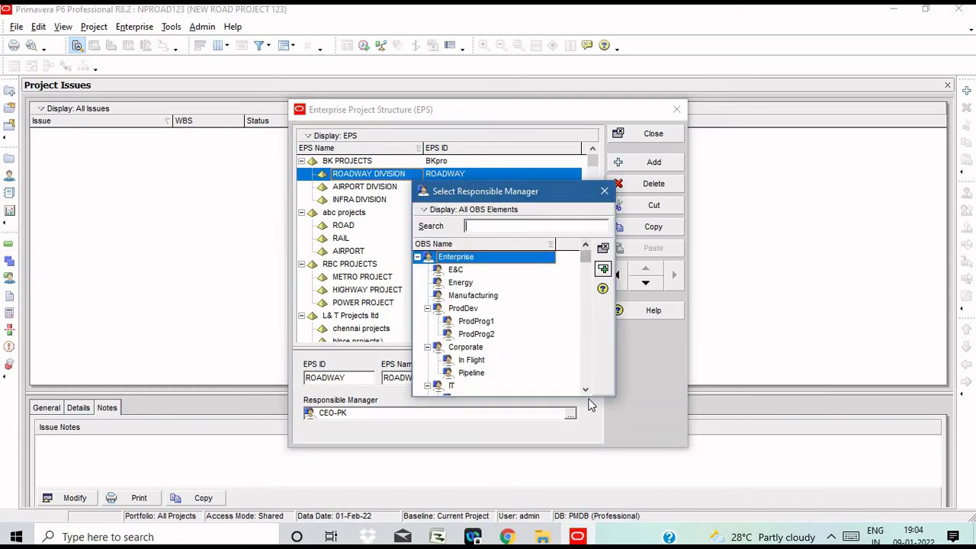
pyautogui.scroll(-10, 590, 405)
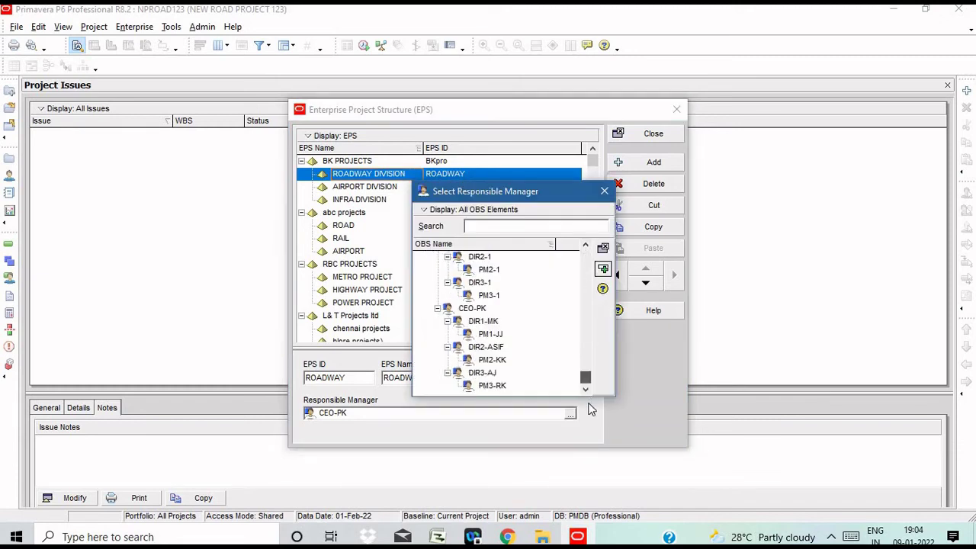
pyautogui.click(481, 321)
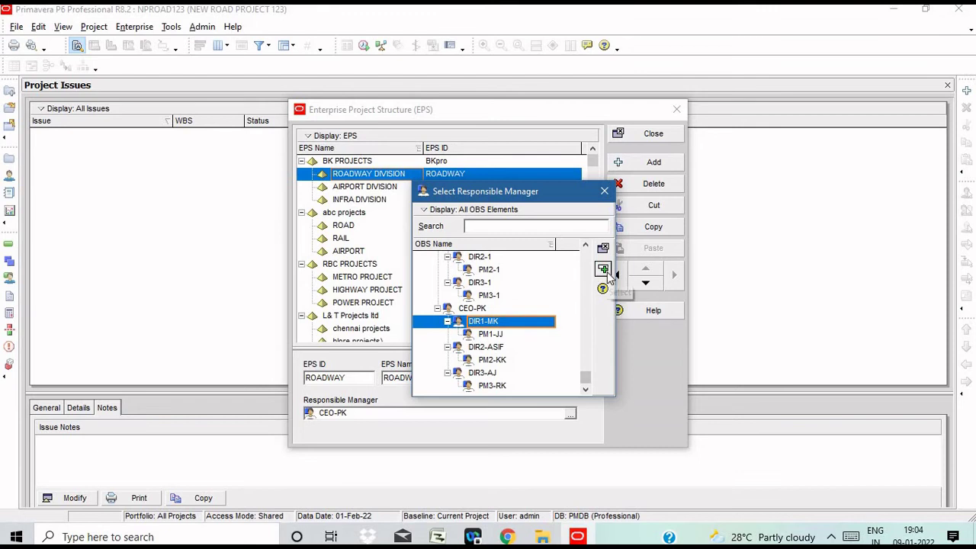
pyautogui.click(602, 270)
# Make DIR2-ASIF the responsible manager of AIRPORT DIVISION.
pyautogui.click(368, 187)
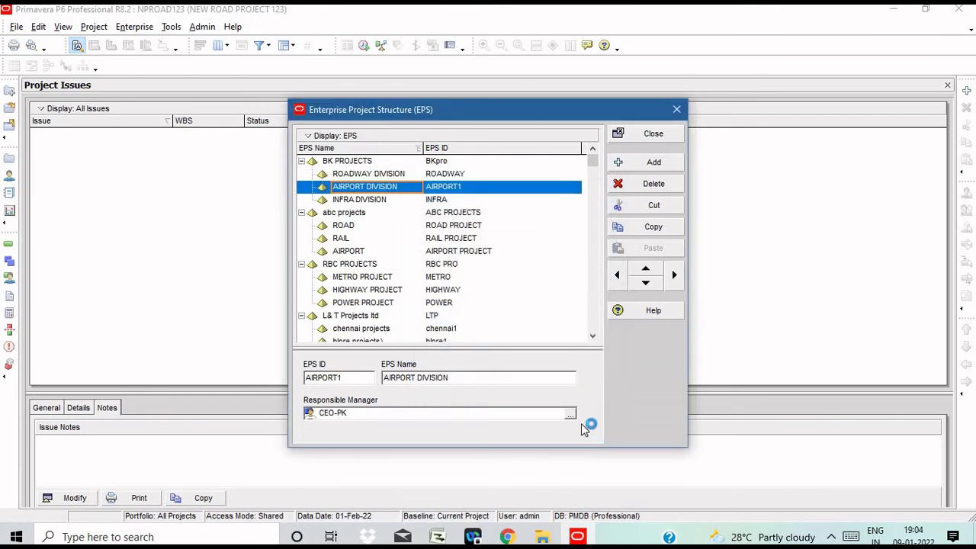
pyautogui.click(573, 418)
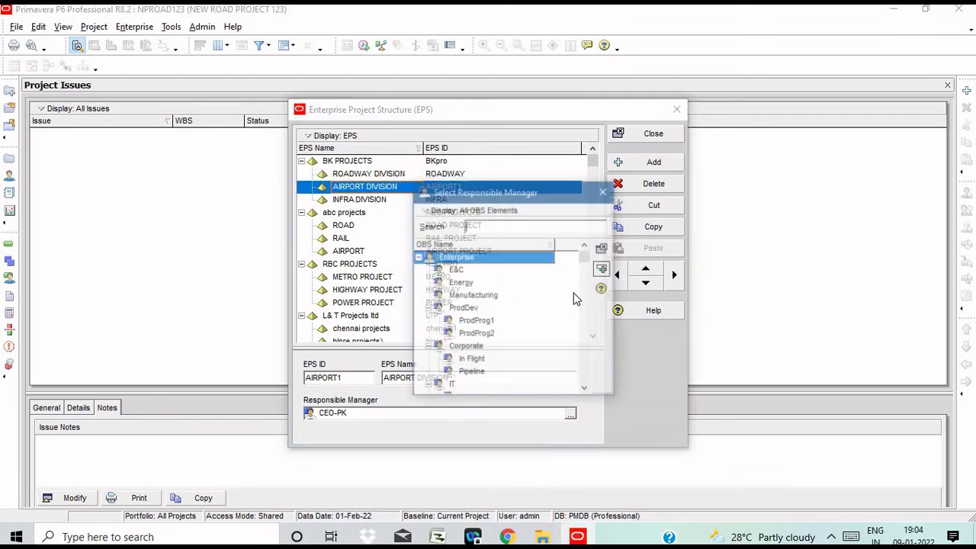
pyautogui.moveTo(591, 260); pyautogui.dragTo(596, 418)
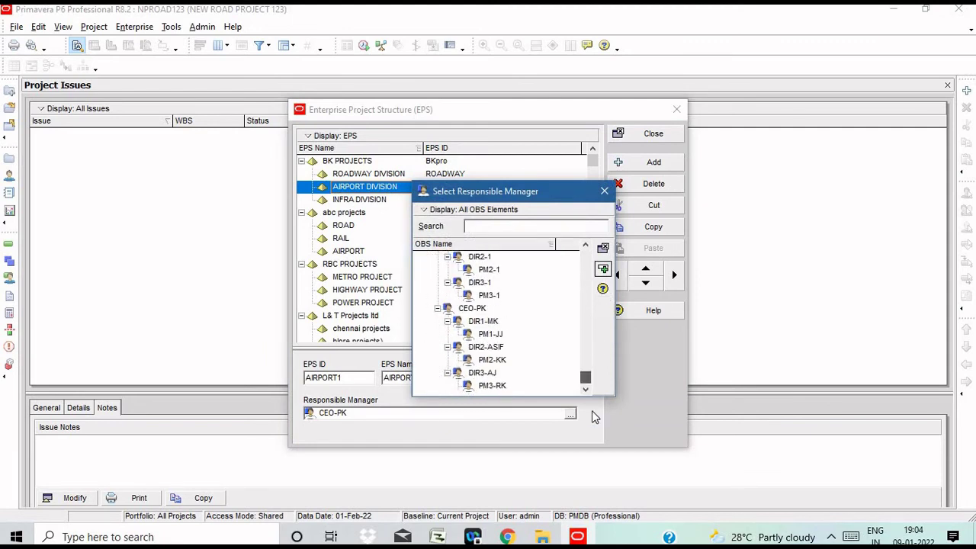
pyautogui.click(494, 348)
pyautogui.click(608, 269)
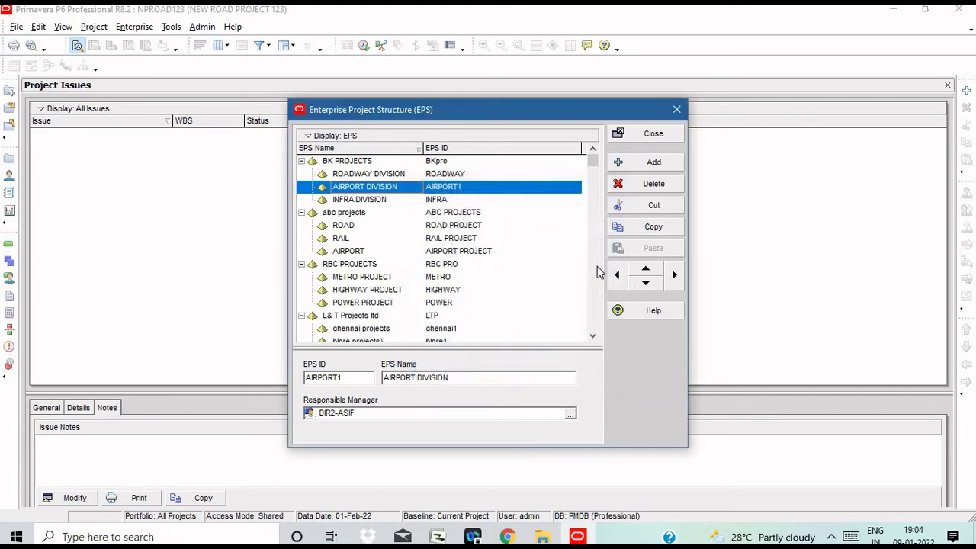
# Make DIR3-AJ the responsible manager of INFRA DIVISION and close the EPS dialog.
pyautogui.click(381, 199)
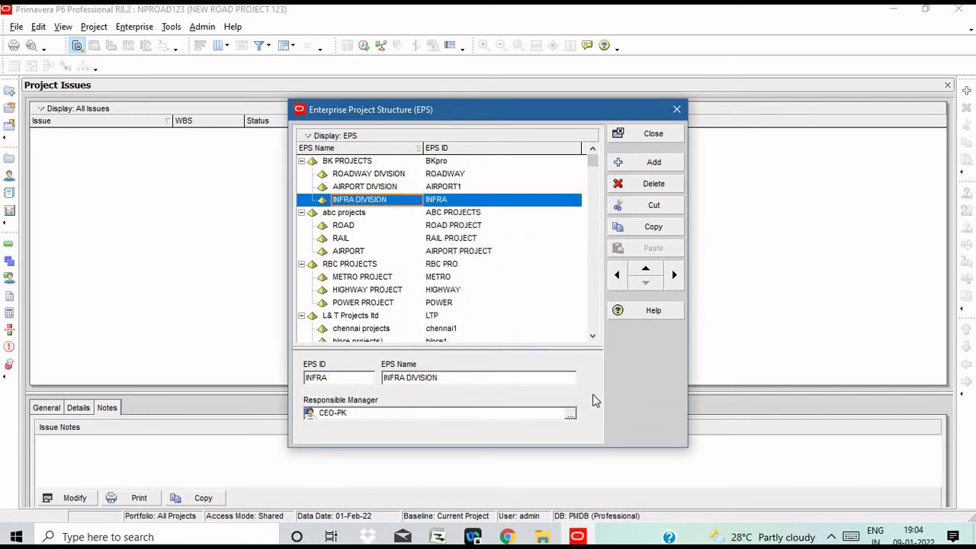
pyautogui.click(570, 414)
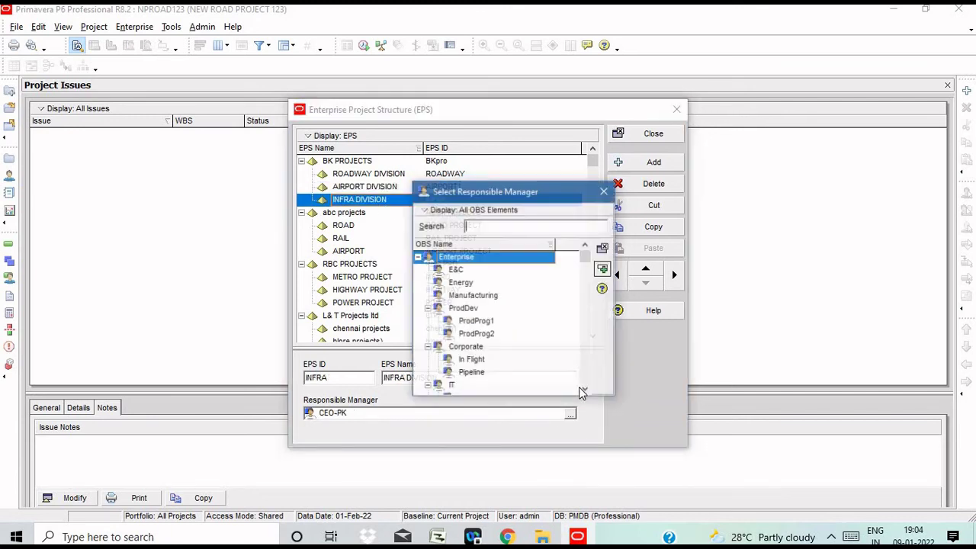
pyautogui.click(586, 390)
pyautogui.moveTo(586, 389); pyautogui.dragTo(586, 390)
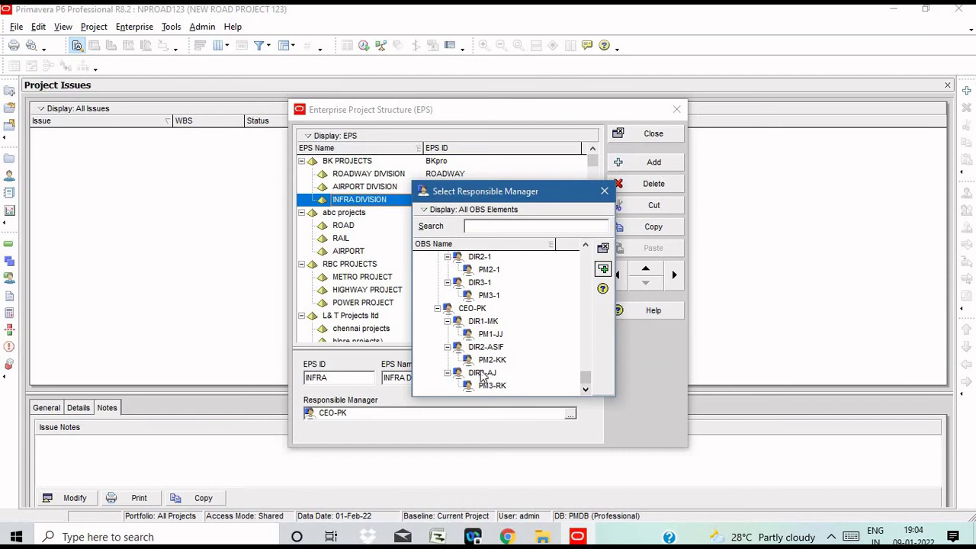
pyautogui.click(482, 373)
pyautogui.click(603, 269)
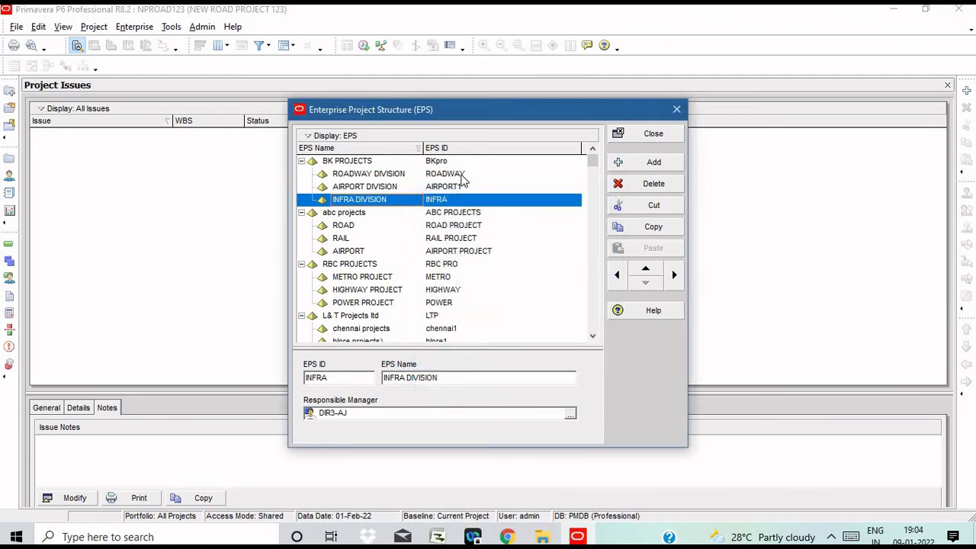
pyautogui.click(644, 137)
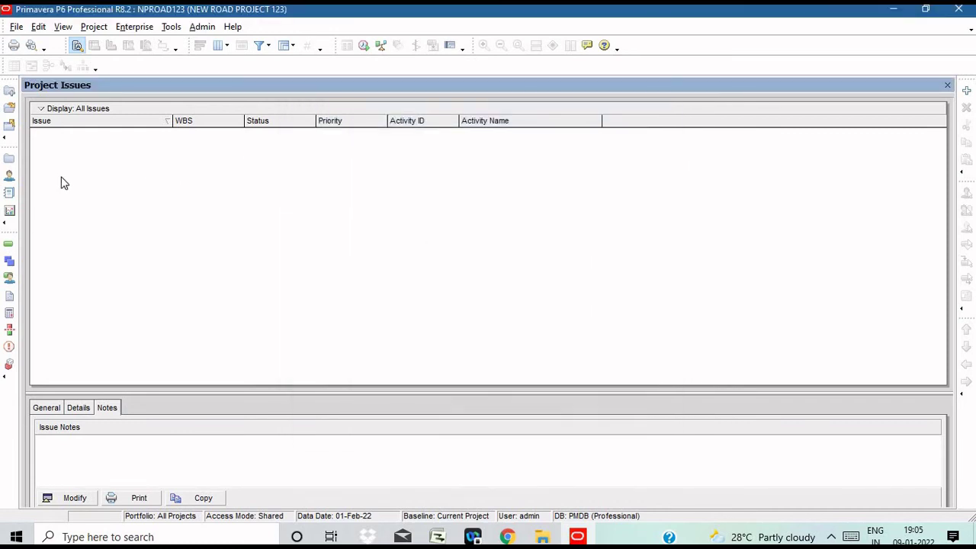
# Switch to the Projects view and review the BKpro, ROADWAY, AIRPORT1 and INFRA rows.
pyautogui.click(10, 158)
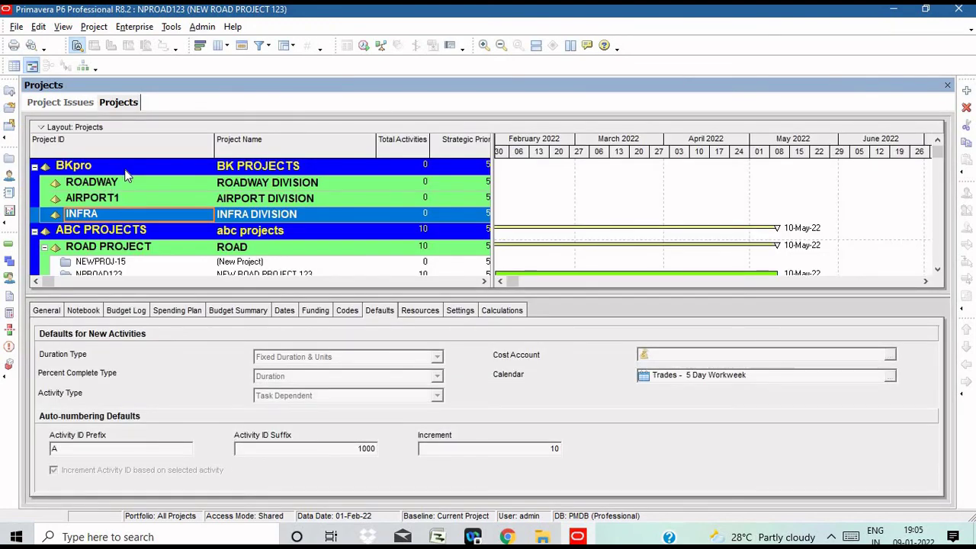
pyautogui.click(126, 169)
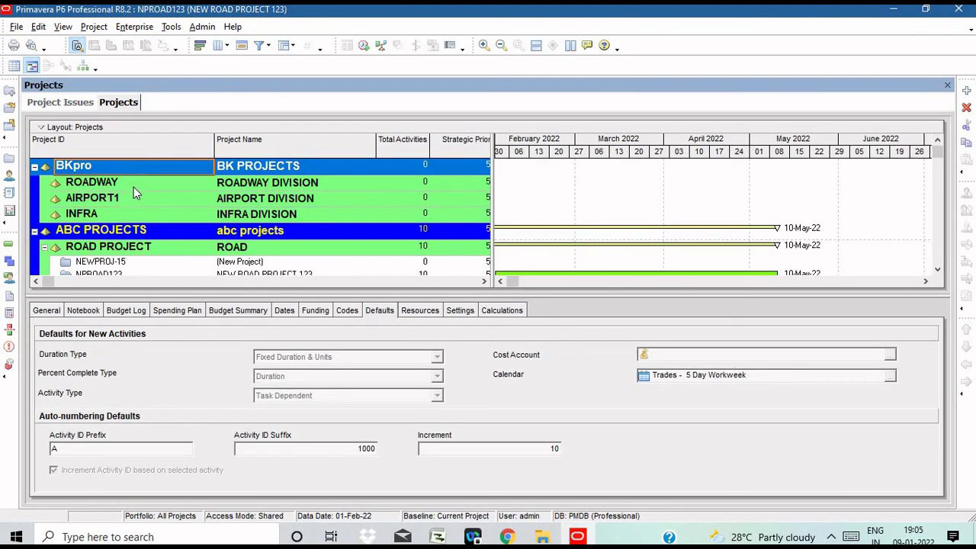
pyautogui.click(133, 187)
pyautogui.click(132, 201)
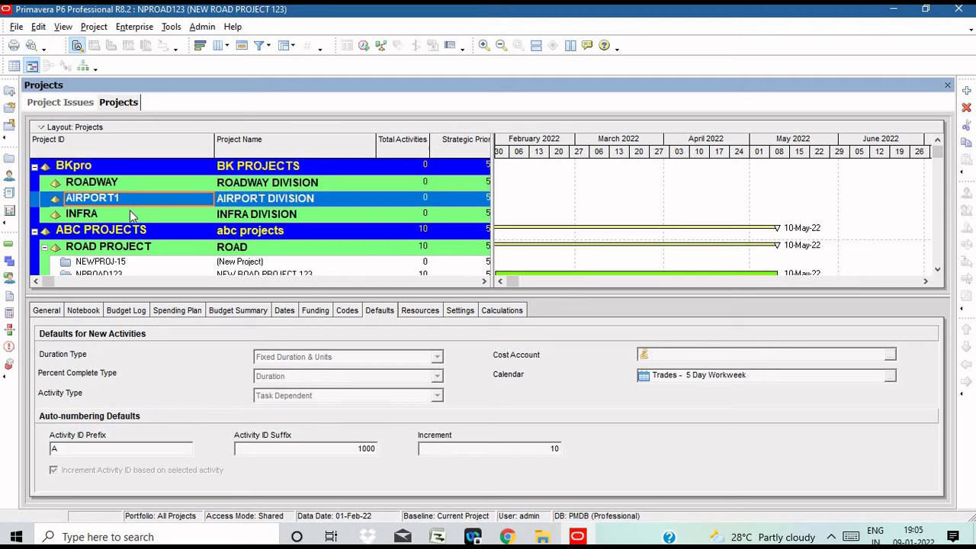
pyautogui.click(129, 212)
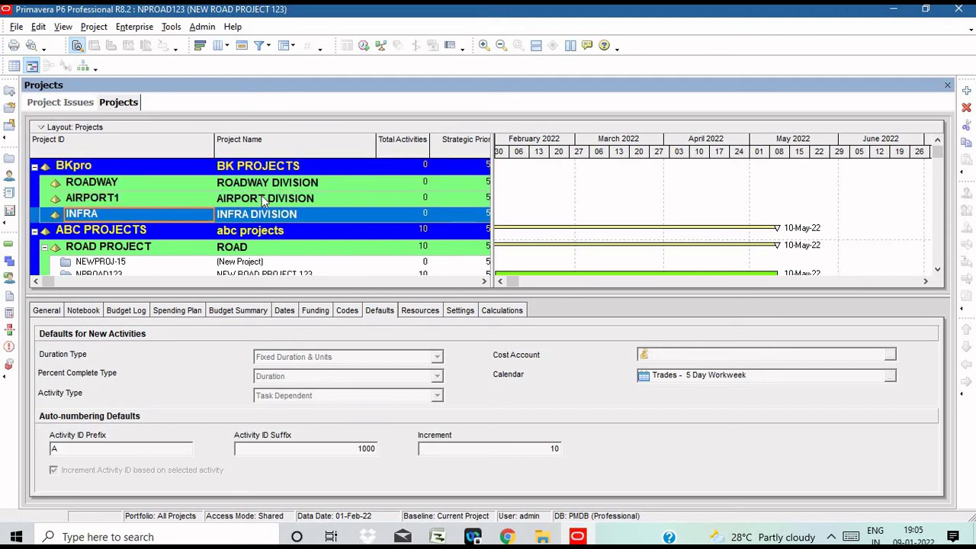
# Check each node's responsible manager on the General tab: CEO-PK, DIR1-MK, DIR2-ASIF, DIR3-AJ.
pyautogui.click(124, 171)
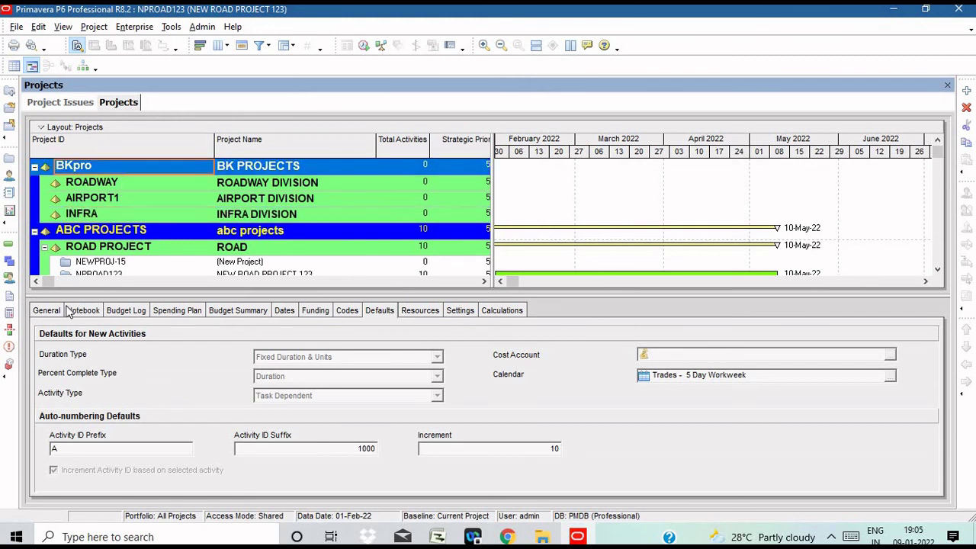
pyautogui.click(52, 314)
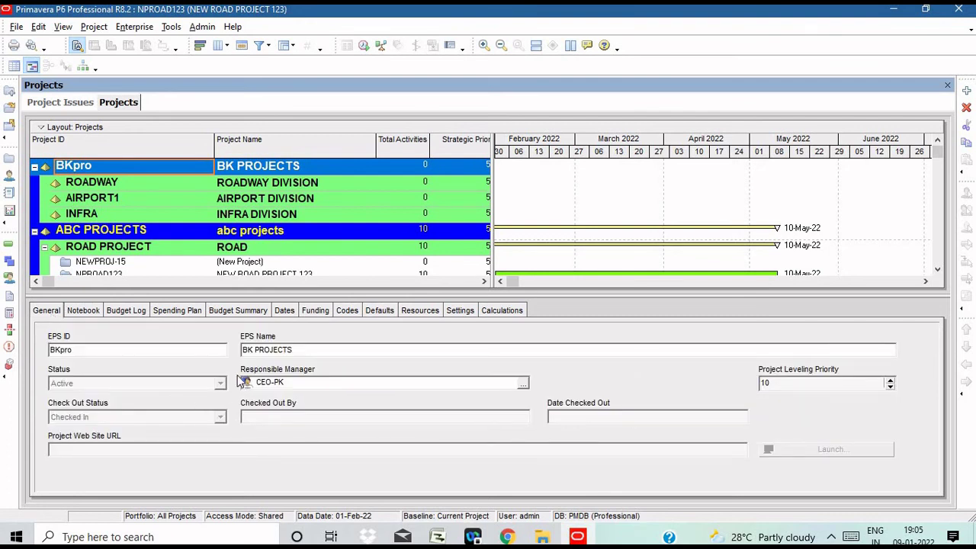
pyautogui.click(322, 380)
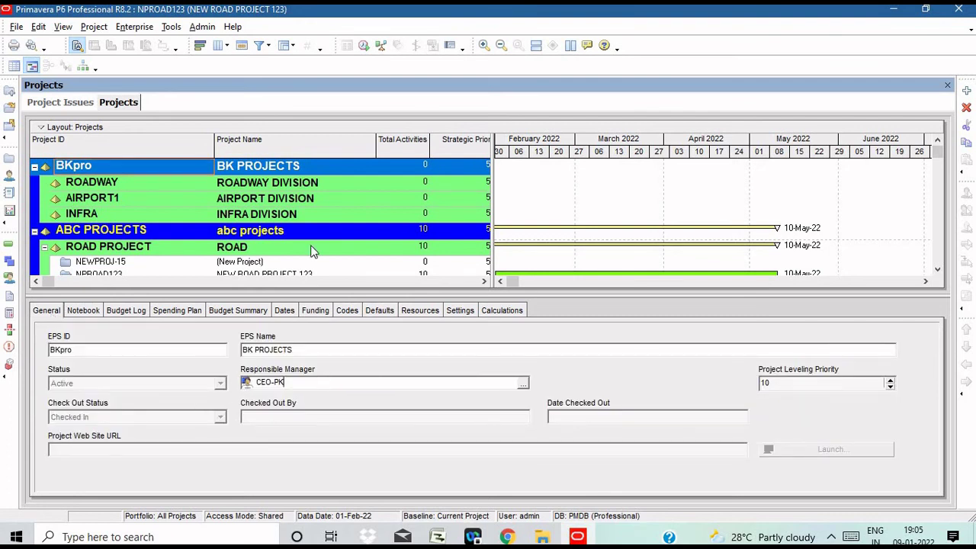
pyautogui.click(322, 184)
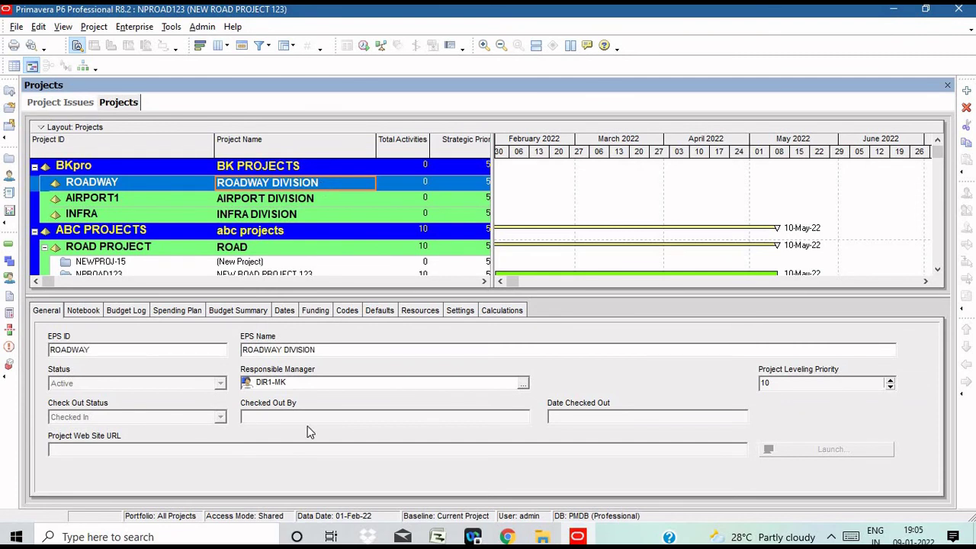
pyautogui.click(317, 202)
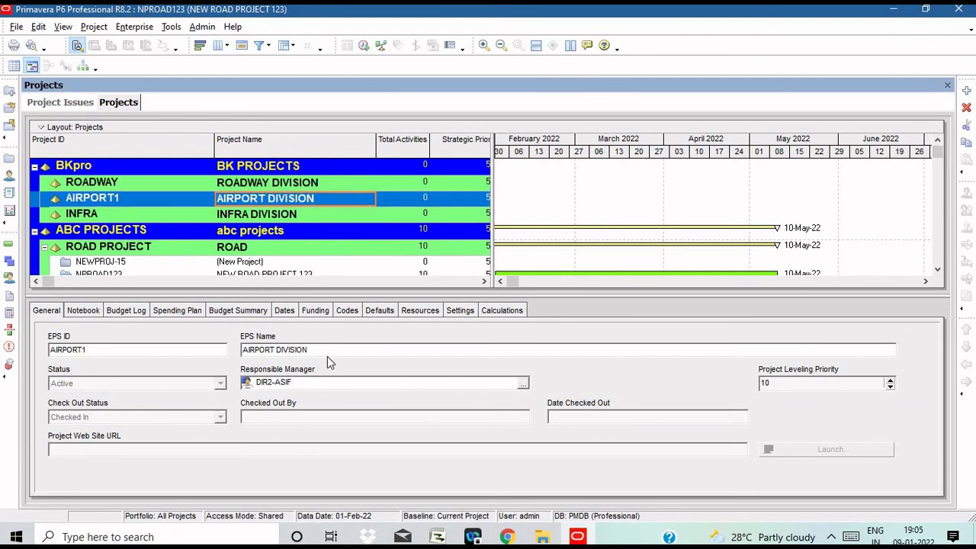
pyautogui.click(312, 216)
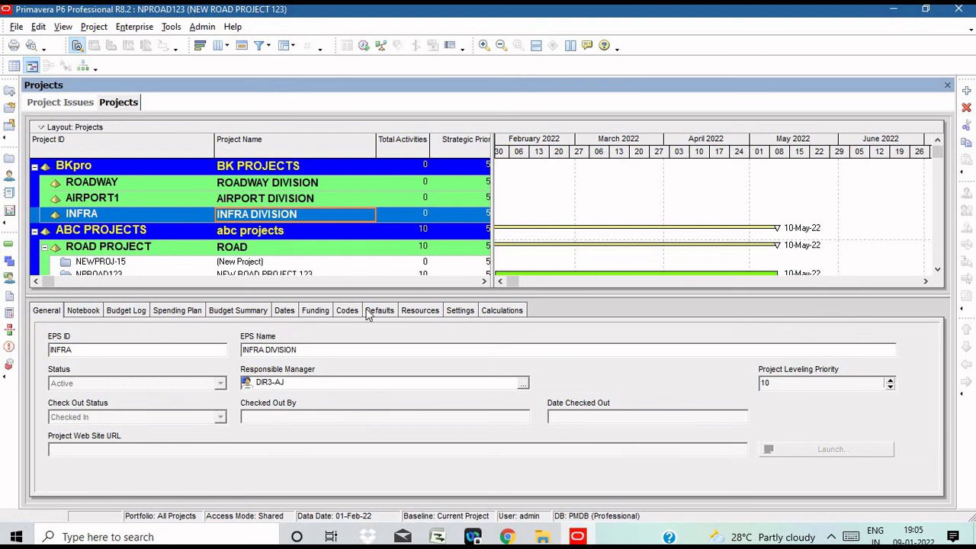
# Start a new project and set its parent EPS to ROADWAY DIVISION.
pyautogui.click(17, 28)
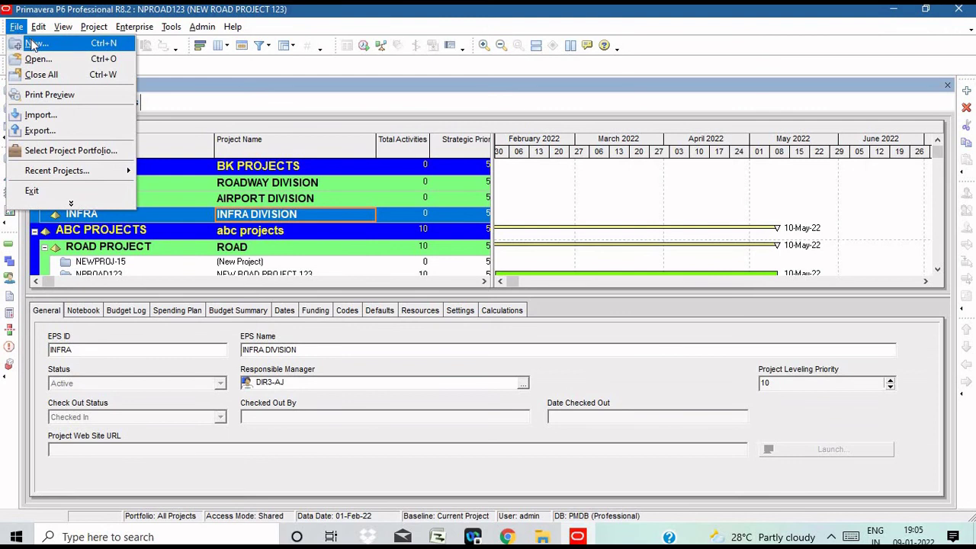
pyautogui.click(35, 45)
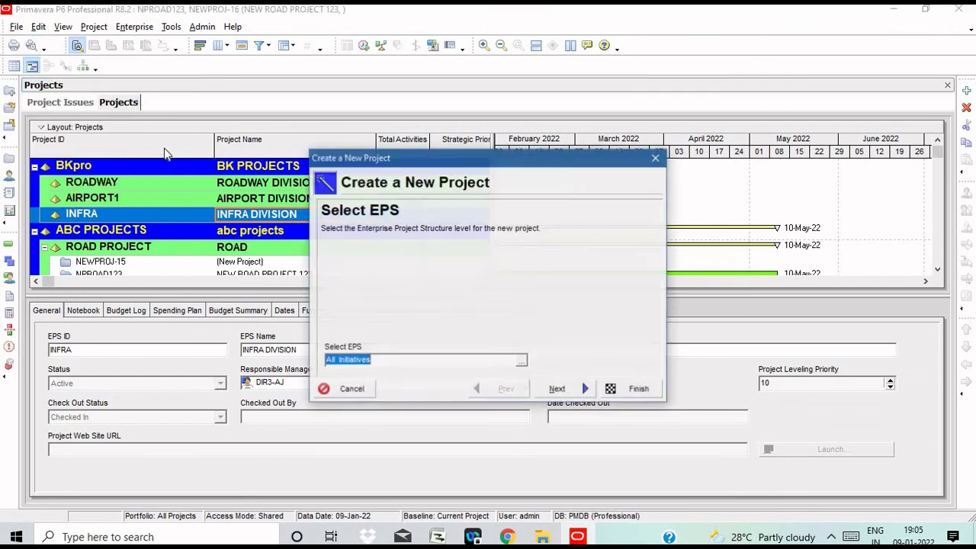
pyautogui.click(521, 361)
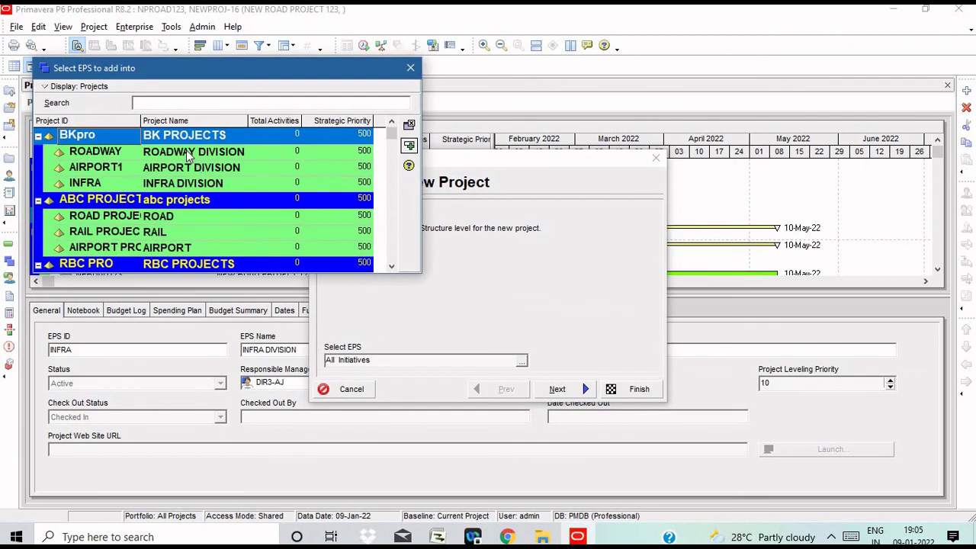
pyautogui.rightClick(187, 156)
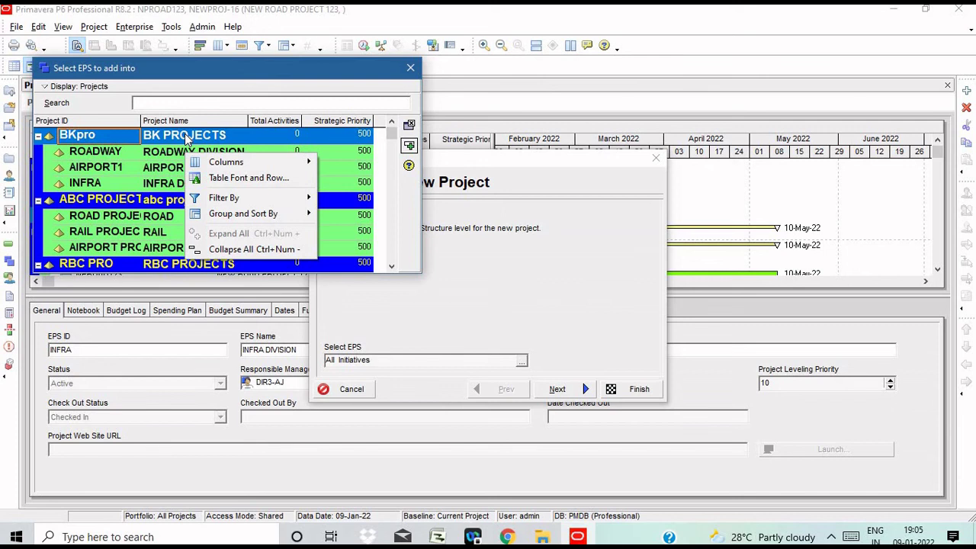
pyautogui.click(126, 155)
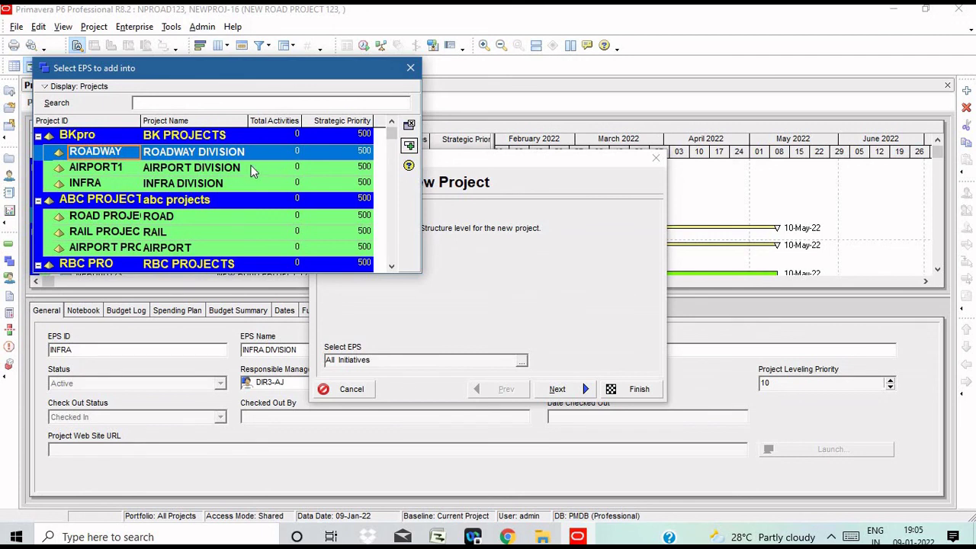
pyautogui.click(410, 146)
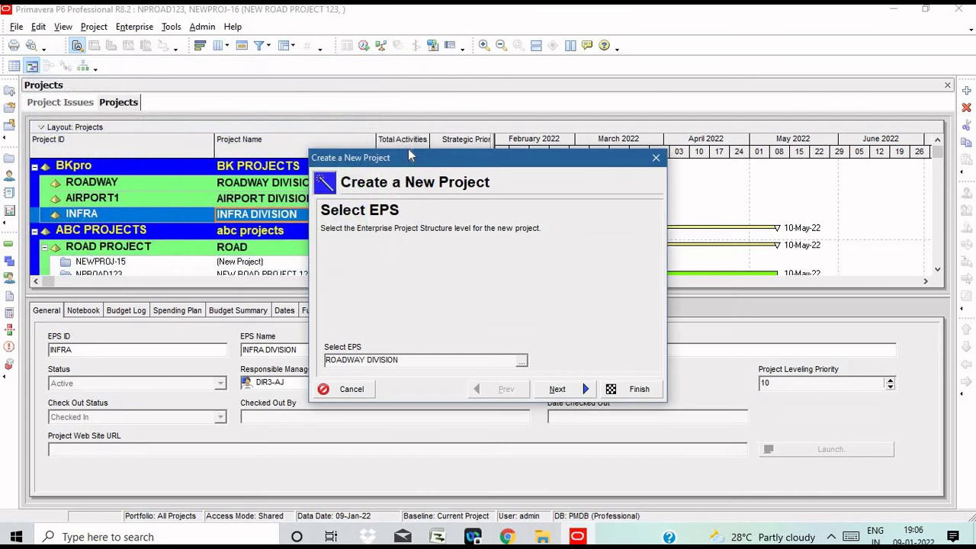
# Enter Project ID RW12 and start typing the project name ROADWAY PROJECT234.
pyautogui.click(568, 397)
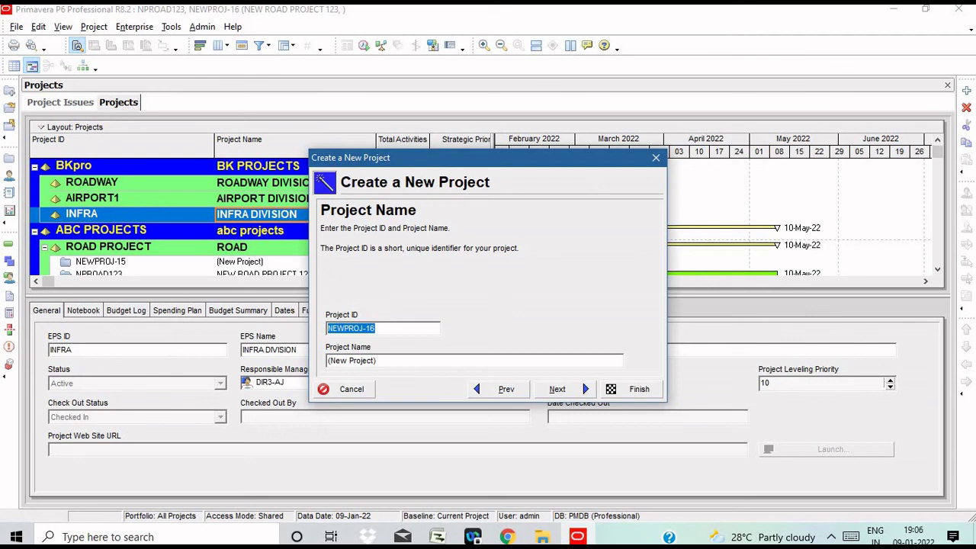
pyautogui.write('R')
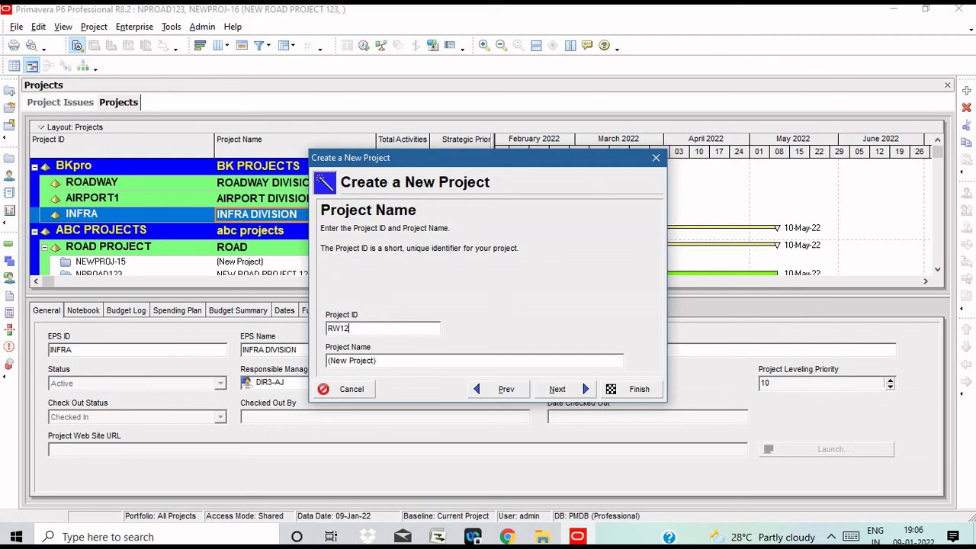
pyautogui.write('W12')
pyautogui.press('Tab')
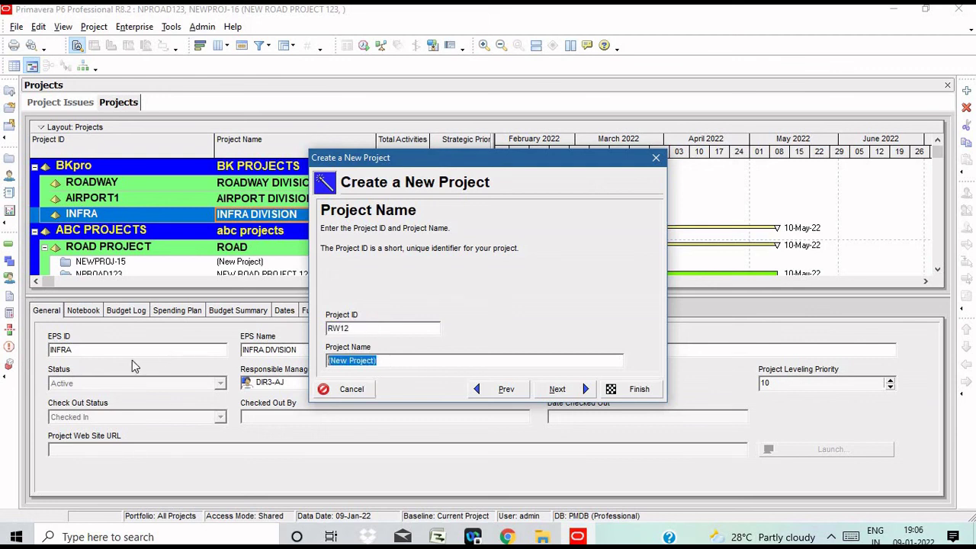
pyautogui.write('ROADWAY')
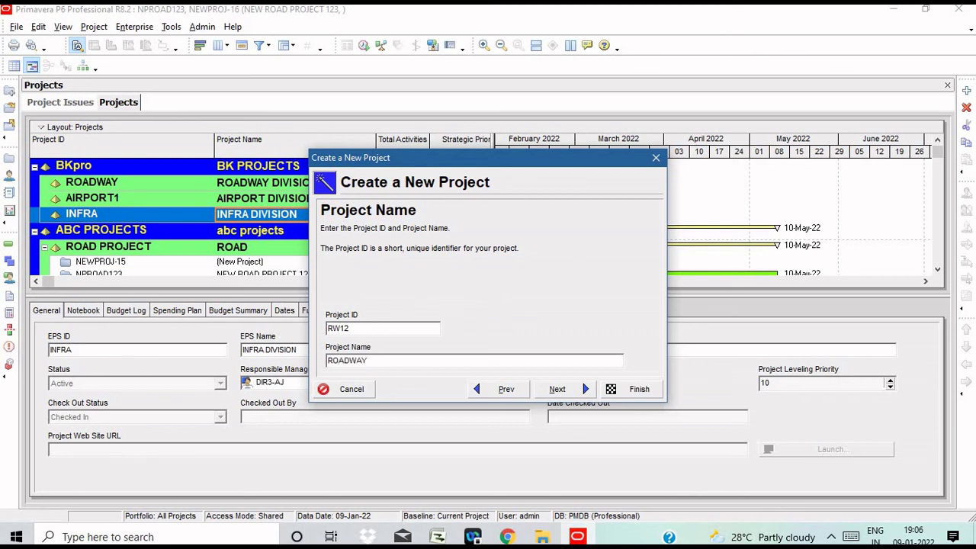
pyautogui.write(' PROJECT234')
# Set the project's planned start date to 01-Feb-22.
pyautogui.click(566, 392)
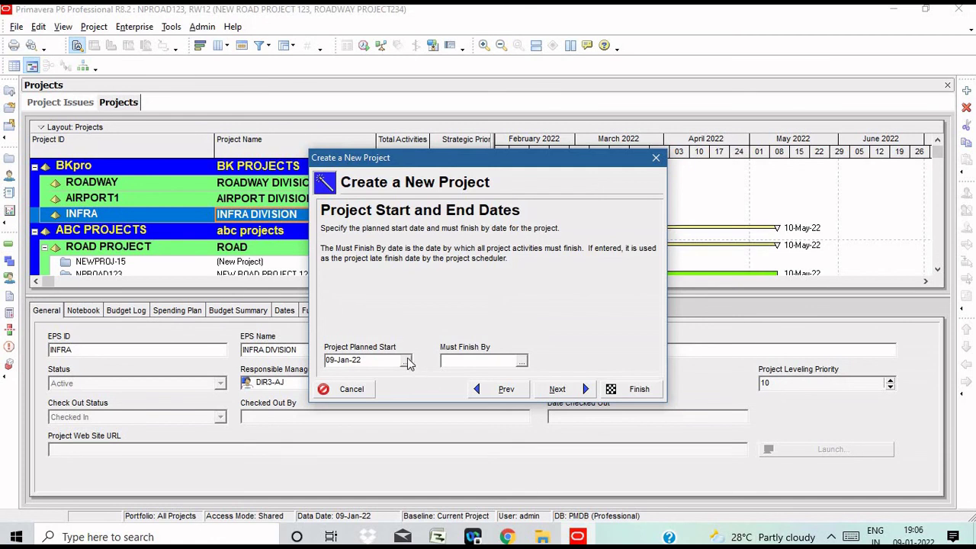
pyautogui.click(406, 360)
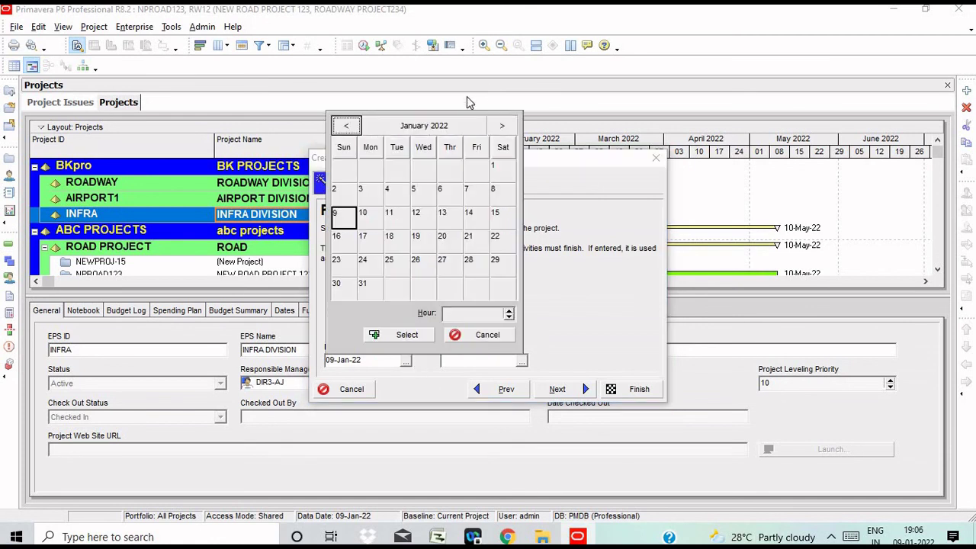
pyautogui.click(502, 125)
pyautogui.click(389, 167)
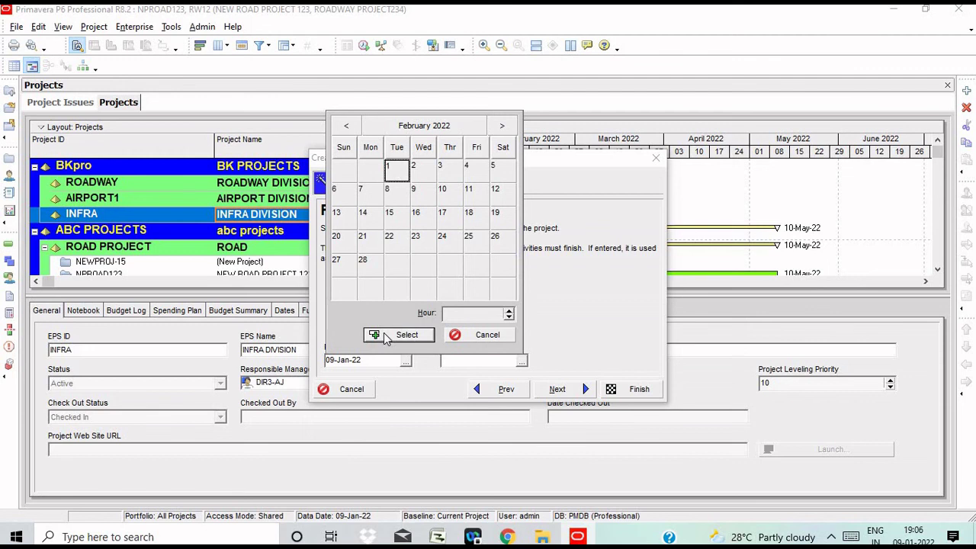
pyautogui.click(385, 336)
# Assign PM1-JJ from the OBS as the project's responsible manager.
pyautogui.click(557, 390)
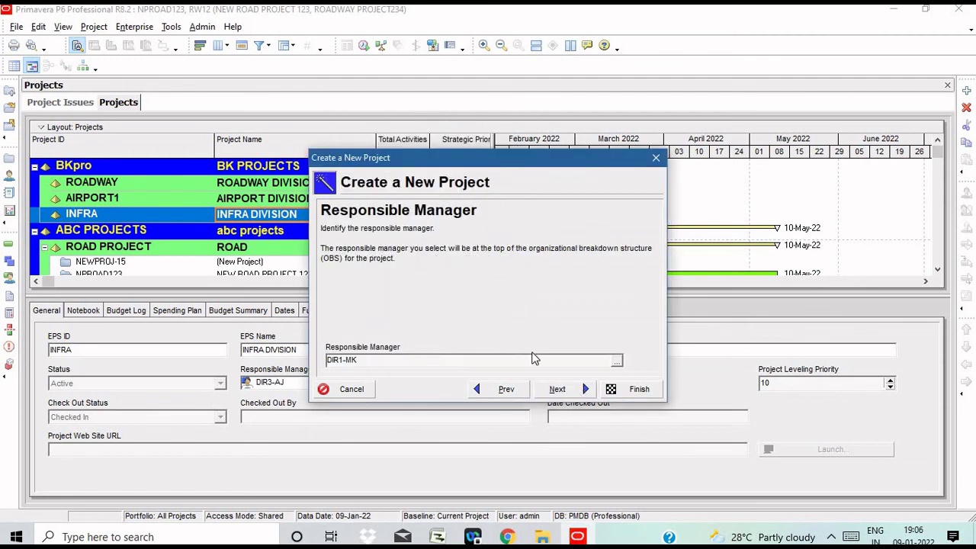
pyautogui.click(616, 363)
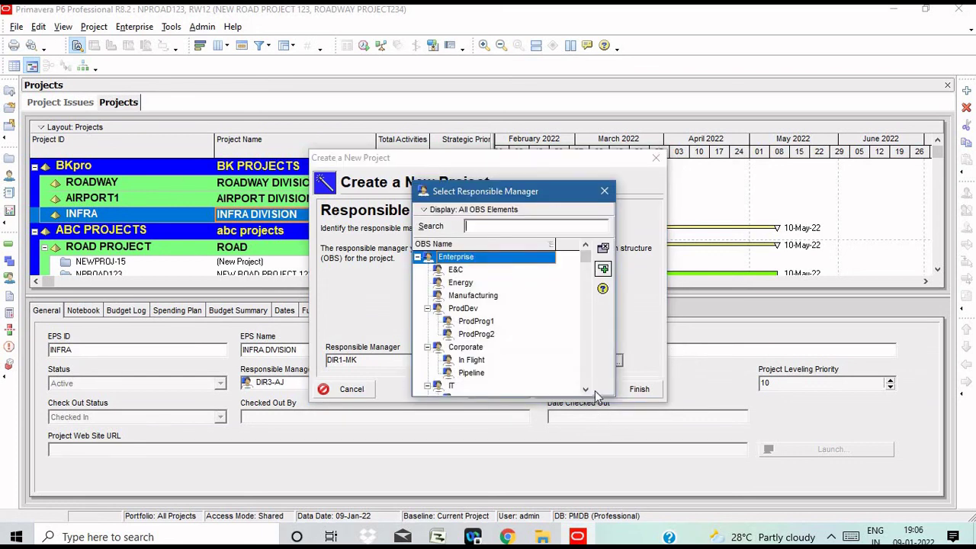
pyautogui.click(588, 381)
pyautogui.click(589, 379)
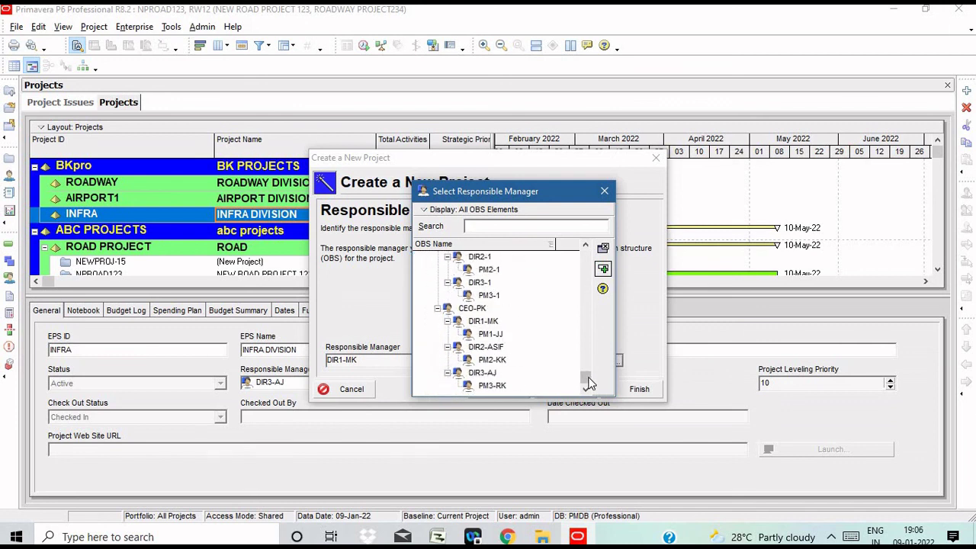
pyautogui.click(493, 323)
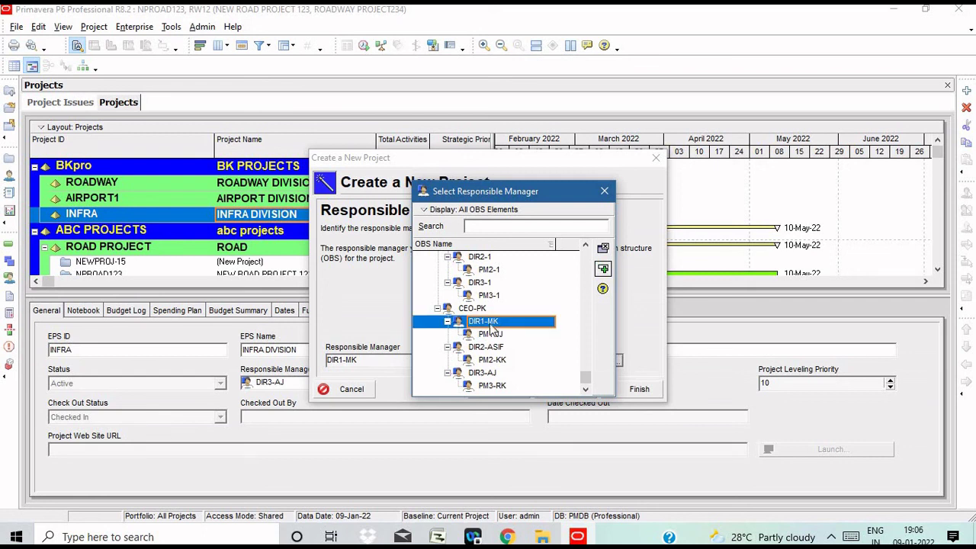
pyautogui.click(492, 336)
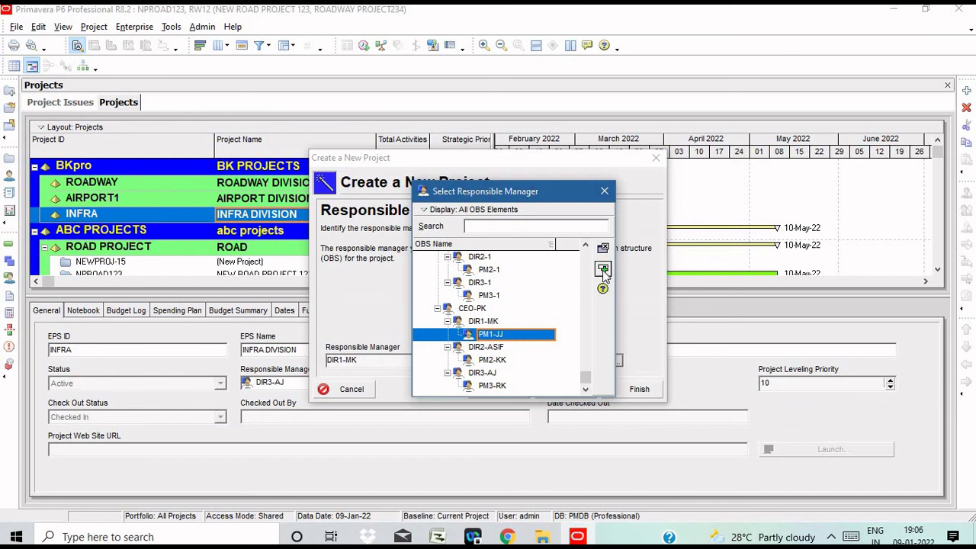
pyautogui.click(602, 270)
pyautogui.click(575, 392)
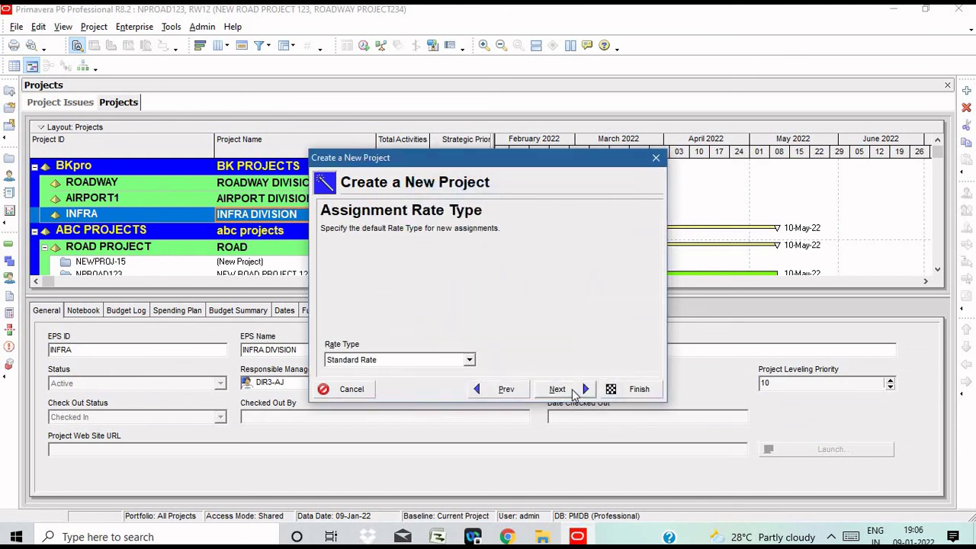
# Finish the wizard and review RW12's details under ROADWAY DIVISION in the Projects list.
pyautogui.click(626, 389)
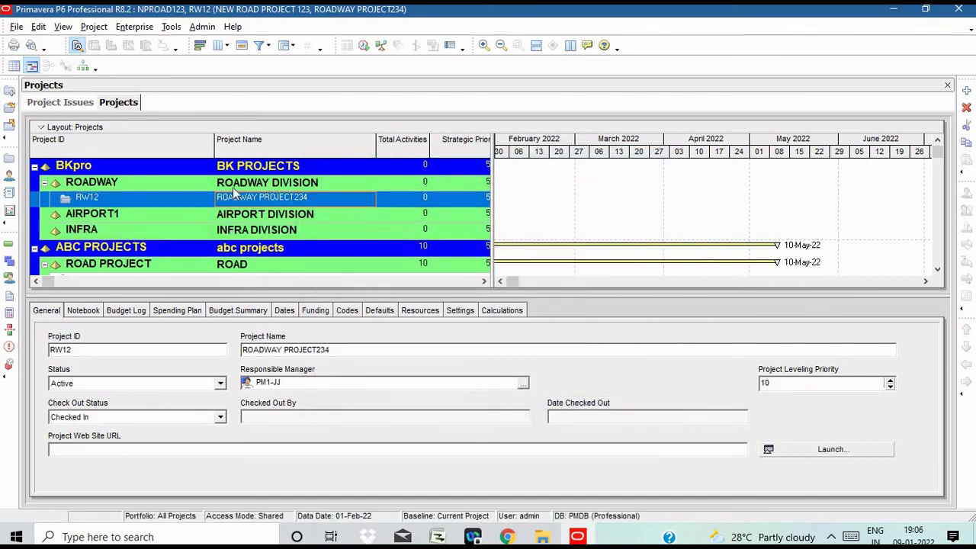
pyautogui.click(170, 220)
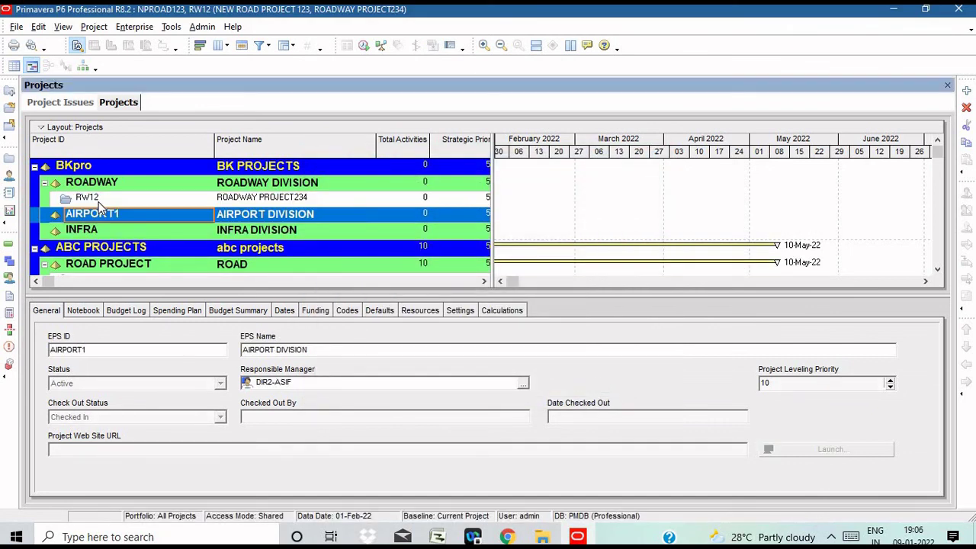
pyautogui.click(97, 200)
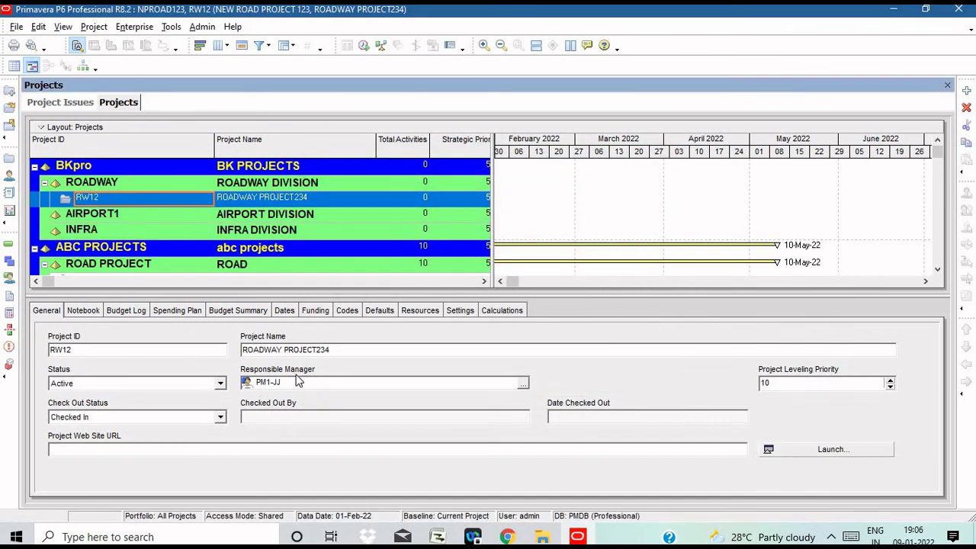